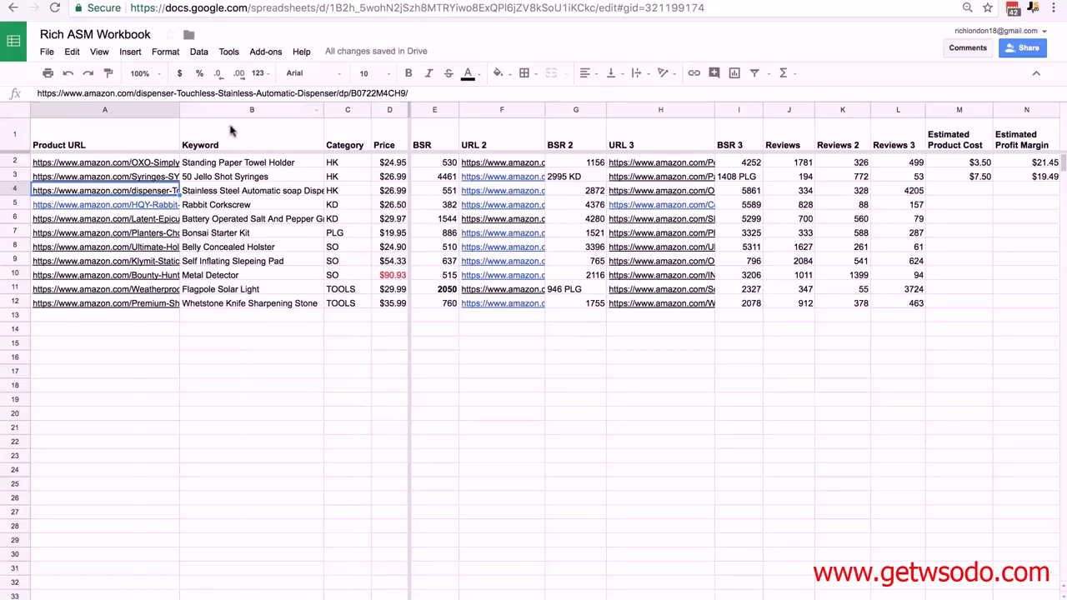
- Copy the Stainless Steel Automatic soap Dispenser keyword from the sheet and search Alibaba's products for it
{"action": "right_click", "coordinate": [237, 196]}
{"action": "left_click", "coordinate": [251, 225]}
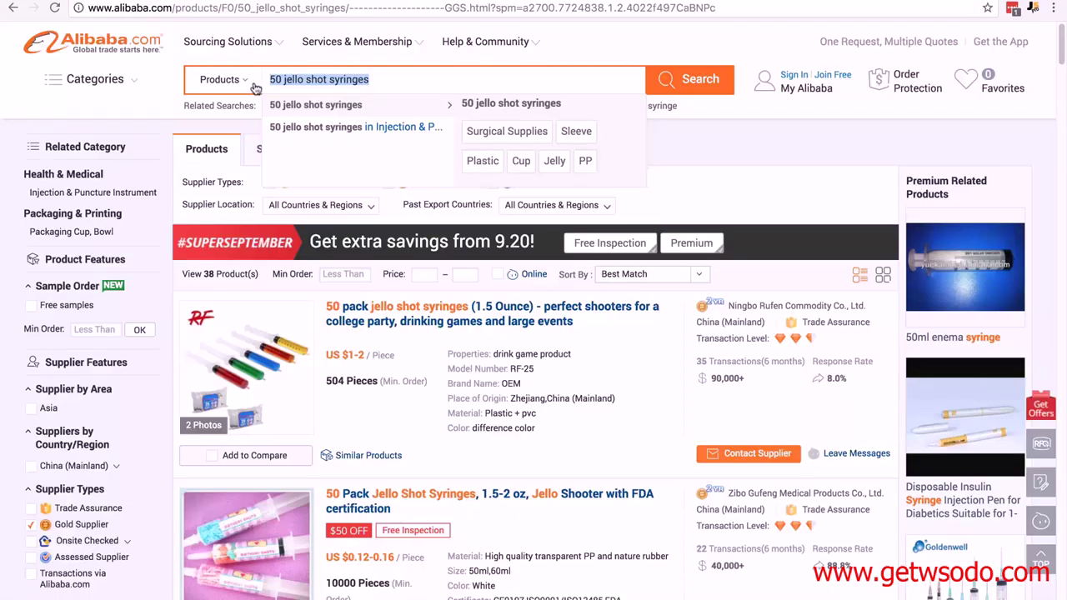
{"action": "key", "text": "super+v"}
{"action": "left_click", "coordinate": [689, 88]}
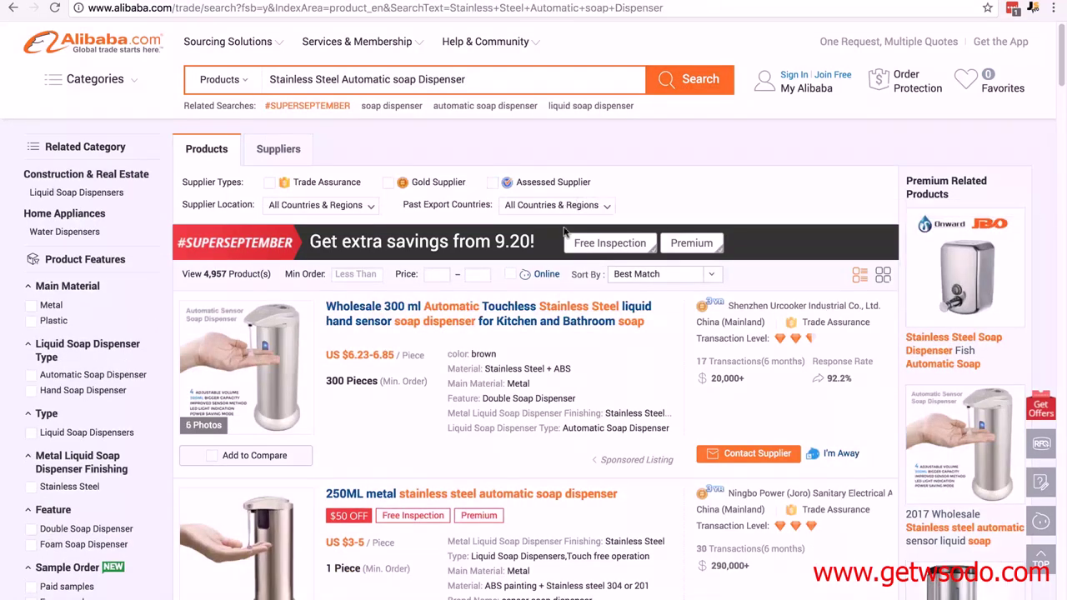
- Examine the unit prices and minimum orders of the automatic soap dispenser listings on Alibaba
{"action": "scroll", "coordinate": [399, 429], "scroll_direction": "down", "scroll_amount": 1}
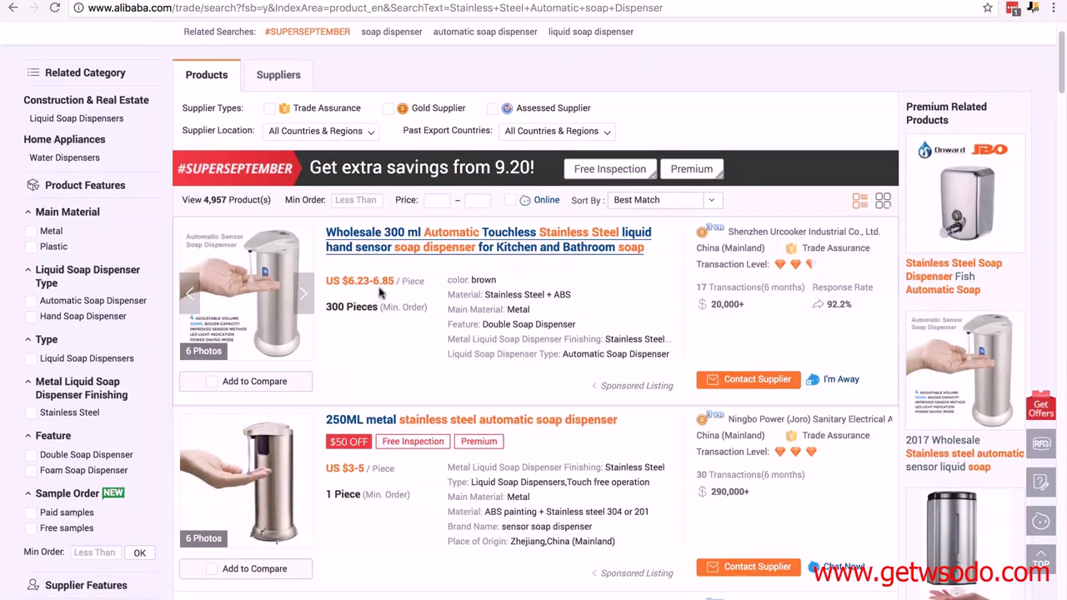
{"action": "scroll", "coordinate": [399, 360], "scroll_direction": "down", "scroll_amount": 3}
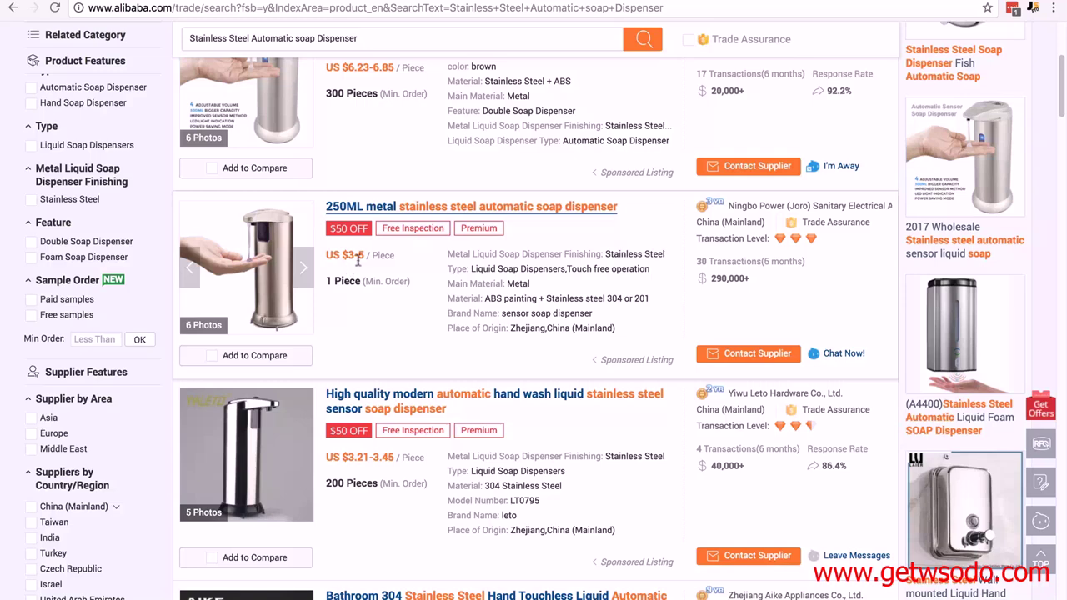
{"action": "scroll", "coordinate": [386, 310], "scroll_direction": "down", "scroll_amount": 2}
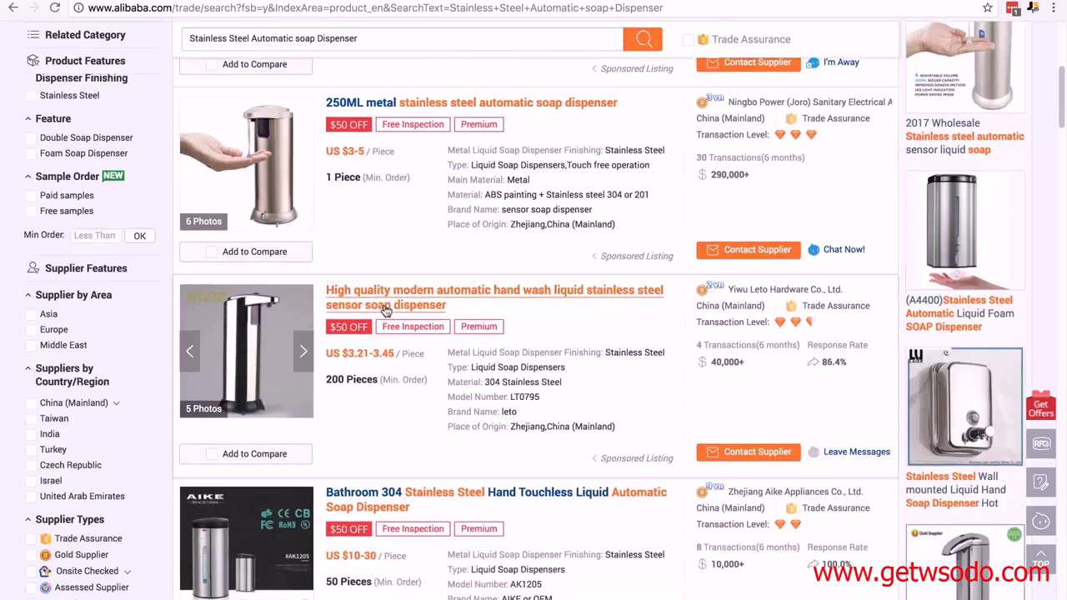
{"action": "scroll", "coordinate": [386, 310], "scroll_direction": "down", "scroll_amount": 1}
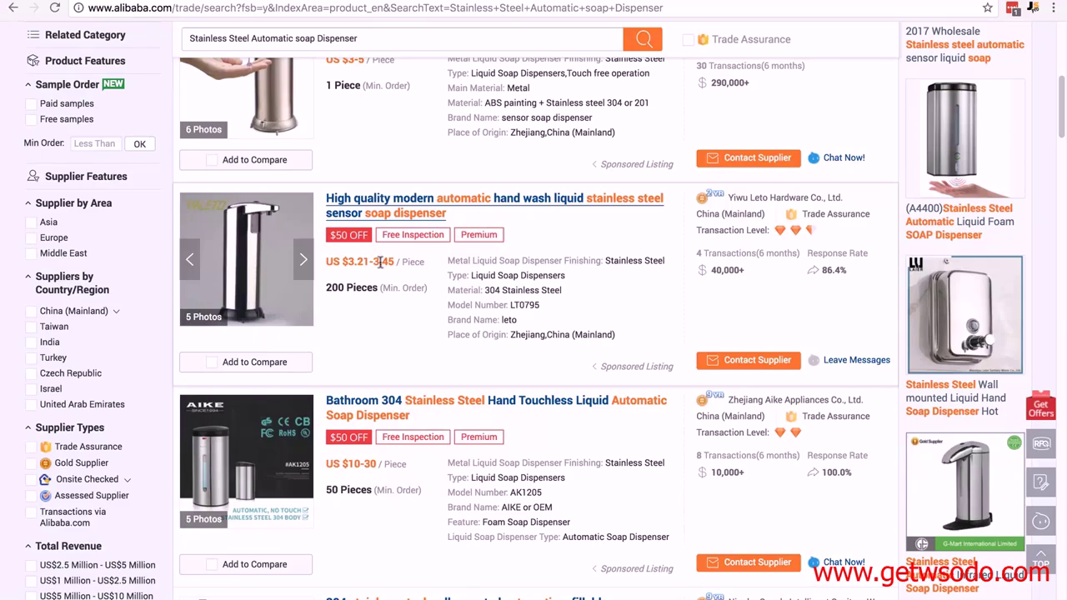
{"action": "scroll", "coordinate": [395, 327], "scroll_direction": "down", "scroll_amount": 5}
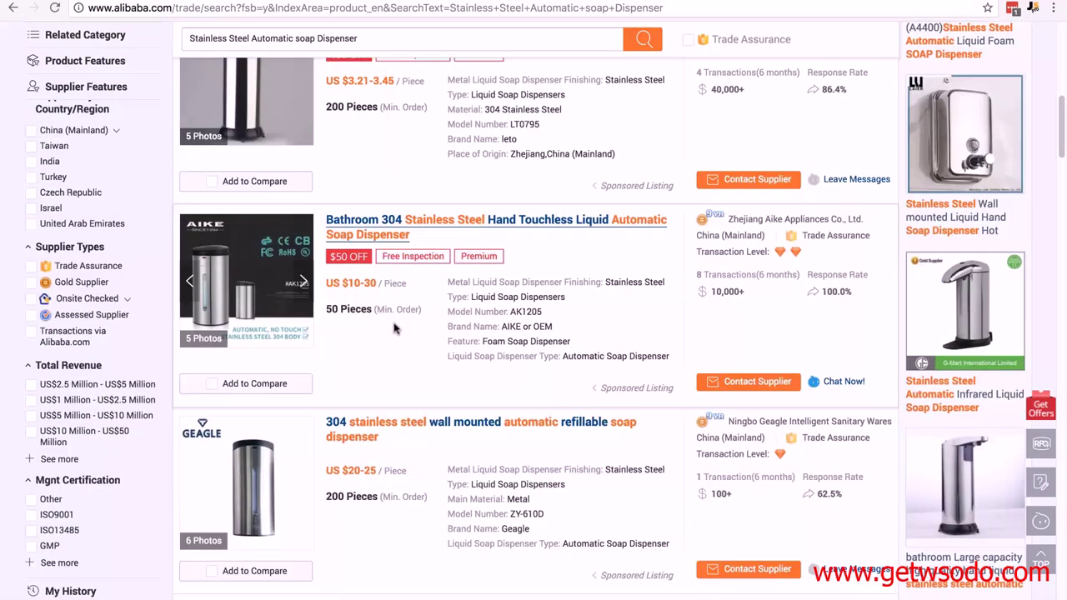
{"action": "scroll", "coordinate": [397, 325], "scroll_direction": "down", "scroll_amount": 2}
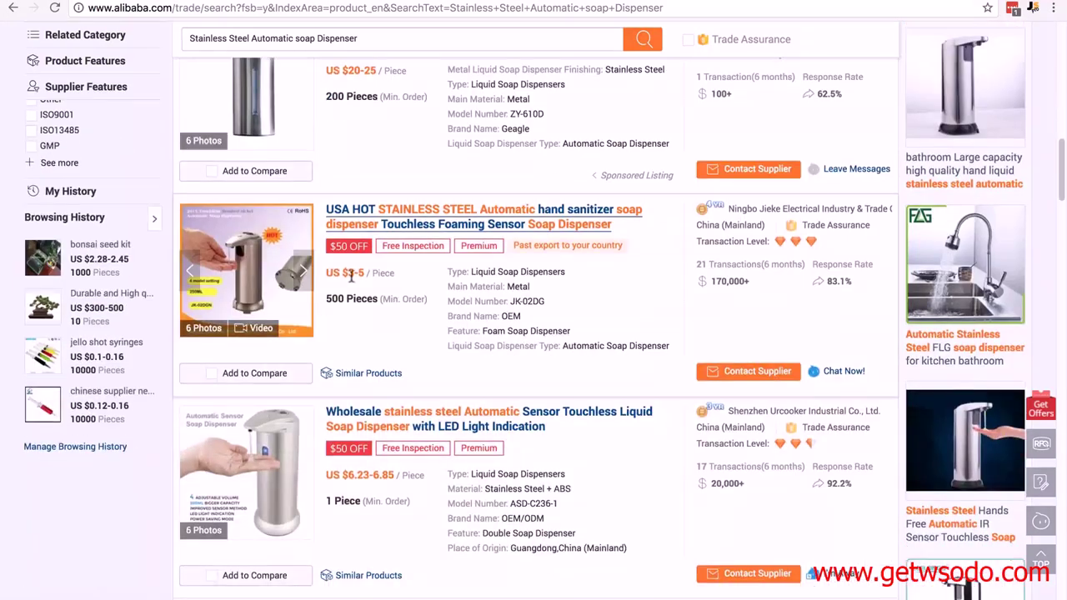
{"action": "scroll", "coordinate": [408, 333], "scroll_direction": "down", "scroll_amount": 2}
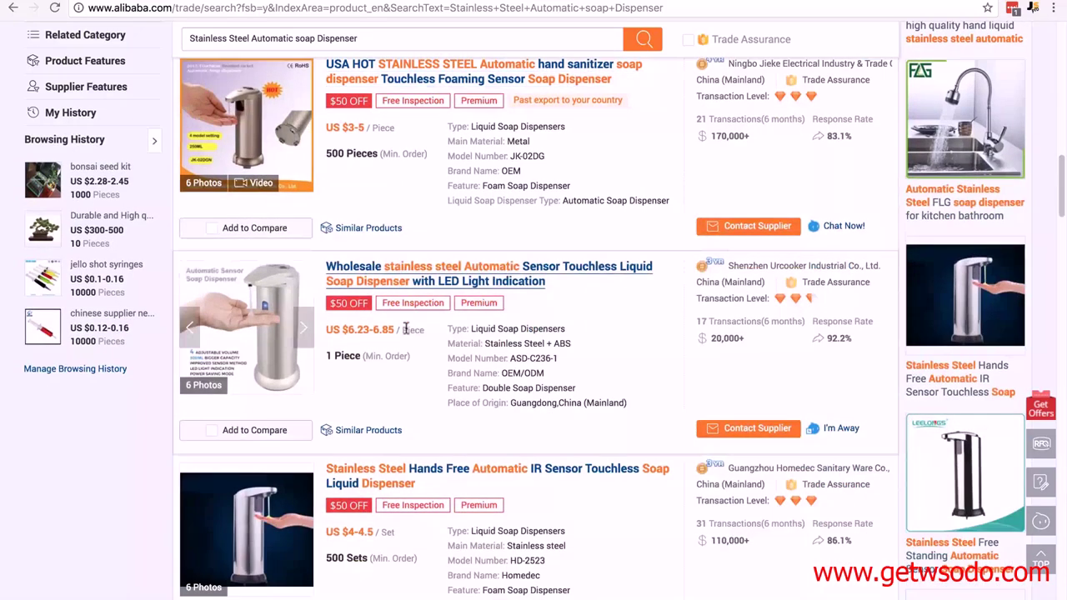
{"action": "scroll", "coordinate": [406, 334], "scroll_direction": "down", "scroll_amount": 1}
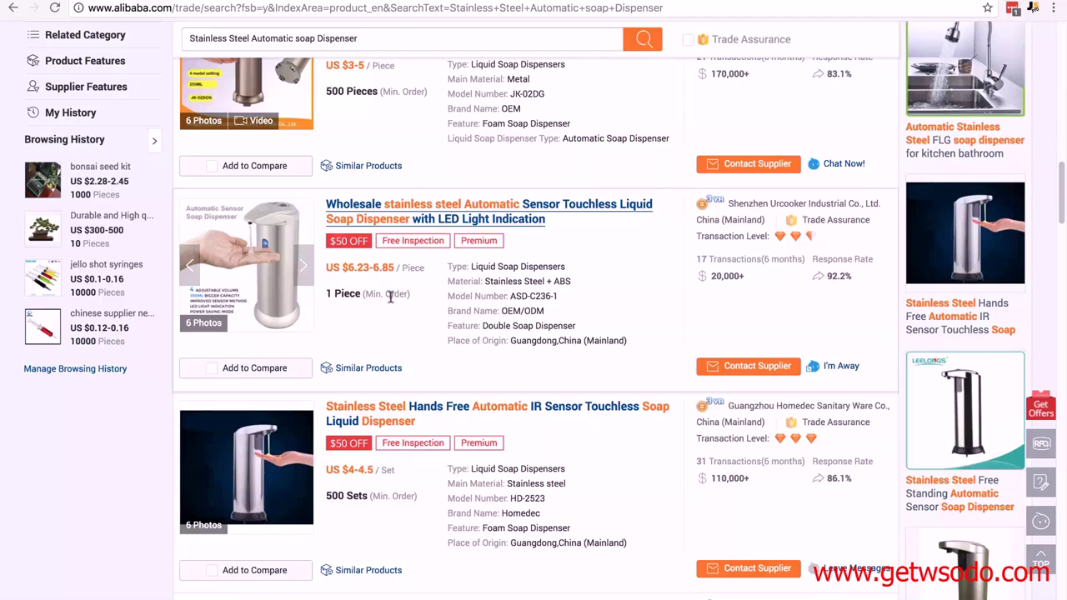
{"action": "scroll", "coordinate": [390, 304], "scroll_direction": "down", "scroll_amount": 1}
{"action": "scroll", "coordinate": [390, 303], "scroll_direction": "down", "scroll_amount": 3}
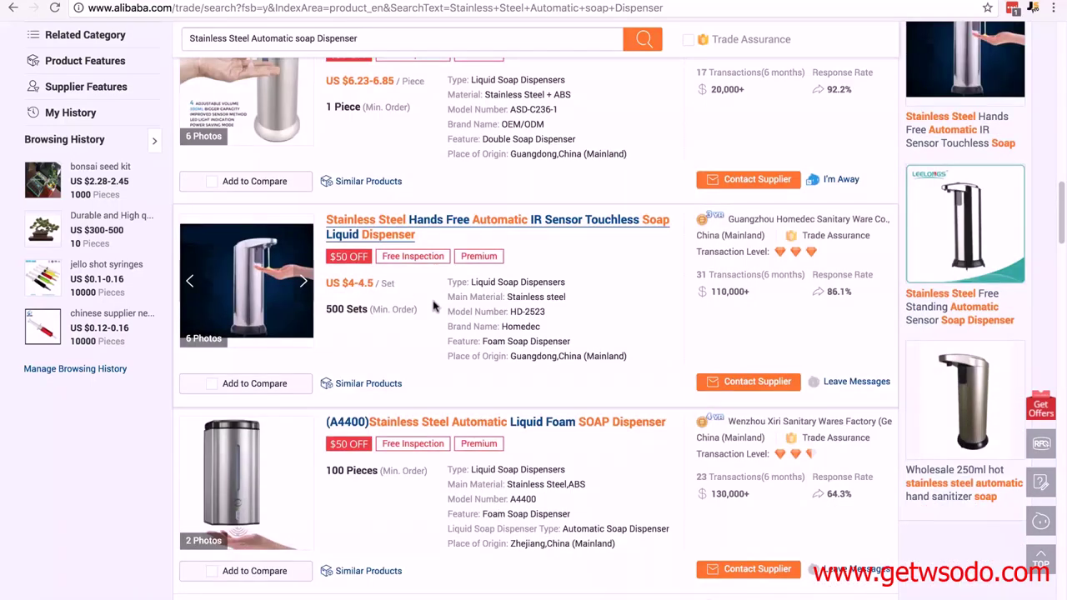
{"action": "scroll", "coordinate": [430, 309], "scroll_direction": "down", "scroll_amount": 1}
{"action": "scroll", "coordinate": [425, 311], "scroll_direction": "down", "scroll_amount": 12}
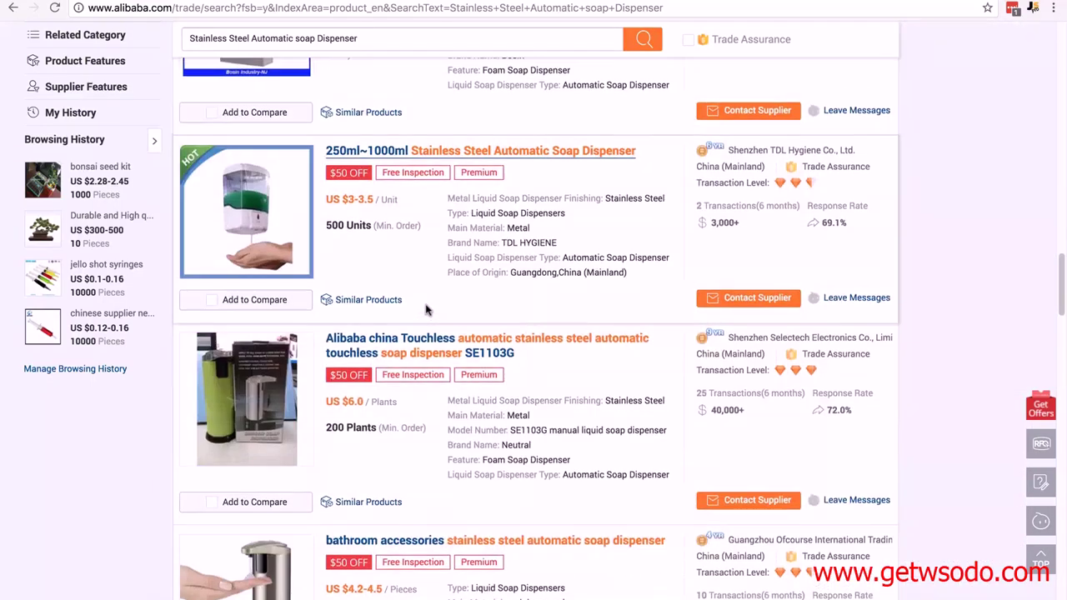
{"action": "scroll", "coordinate": [426, 311], "scroll_direction": "down", "scroll_amount": 2}
{"action": "scroll", "coordinate": [426, 310], "scroll_direction": "down", "scroll_amount": 4}
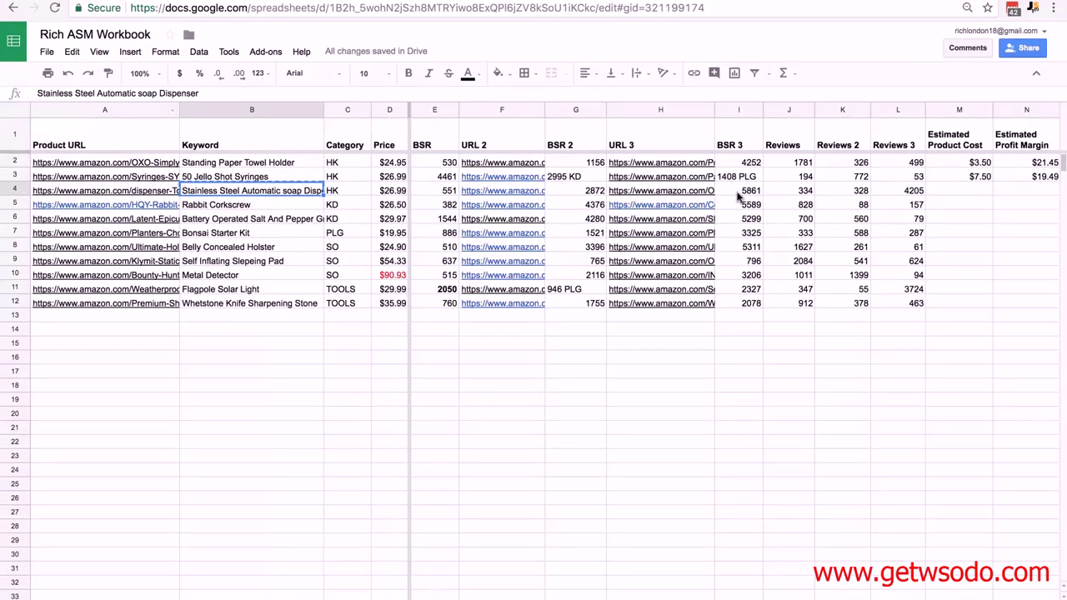
- In the workbook's soap dispenser row, enter an estimated product cost of $4.00 and an estimated profit margin of $22.99
{"action": "left_click", "coordinate": [959, 190]}
{"action": "type", "text": "$4.00"}
{"action": "key", "text": "Tab"}
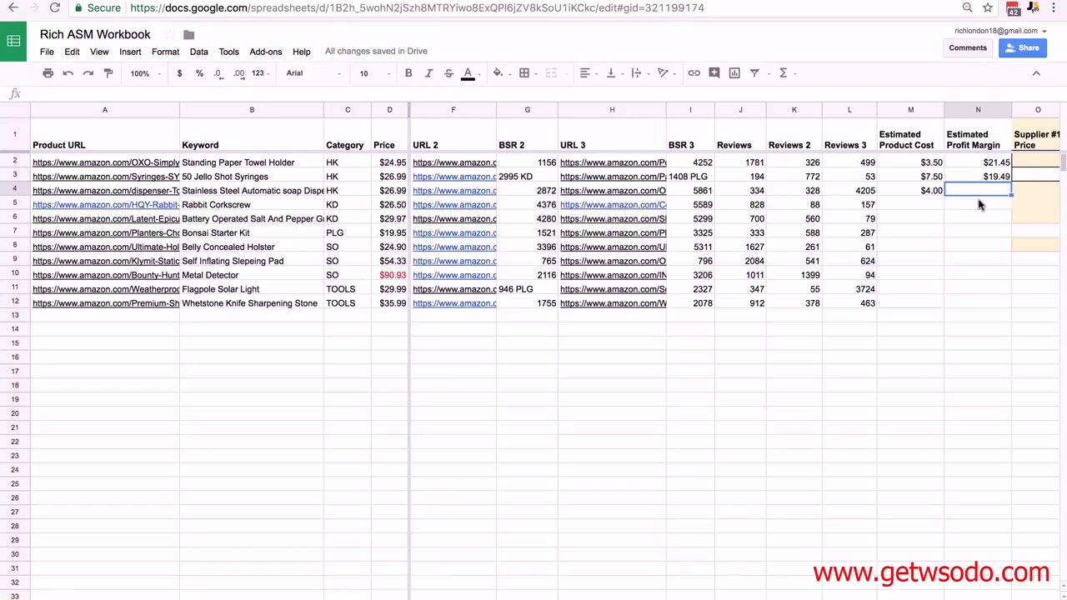
{"action": "type", "text": "$22.99"}
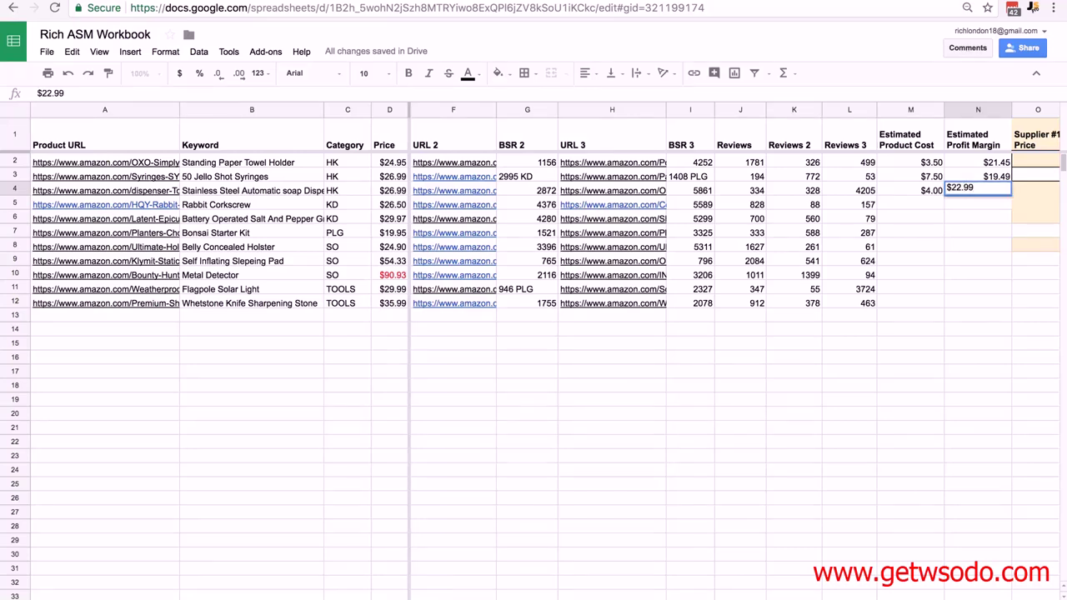
{"action": "key", "text": "Return"}
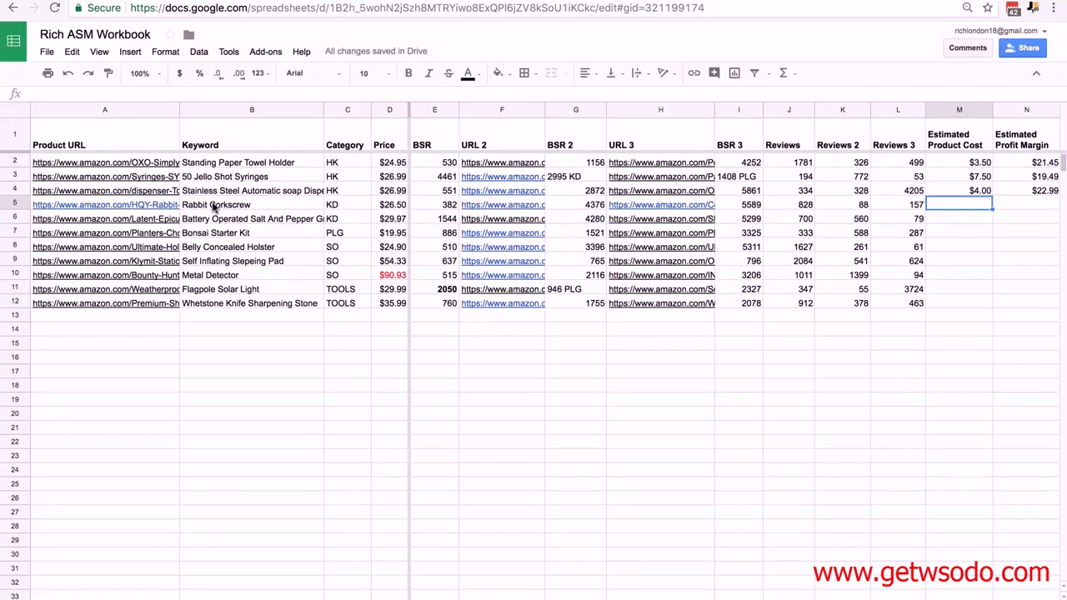
- View the Amazon product page linked in the Rabbit Corkscrew row, and return to the workbook
{"action": "mouse_move", "coordinate": [123, 205]}
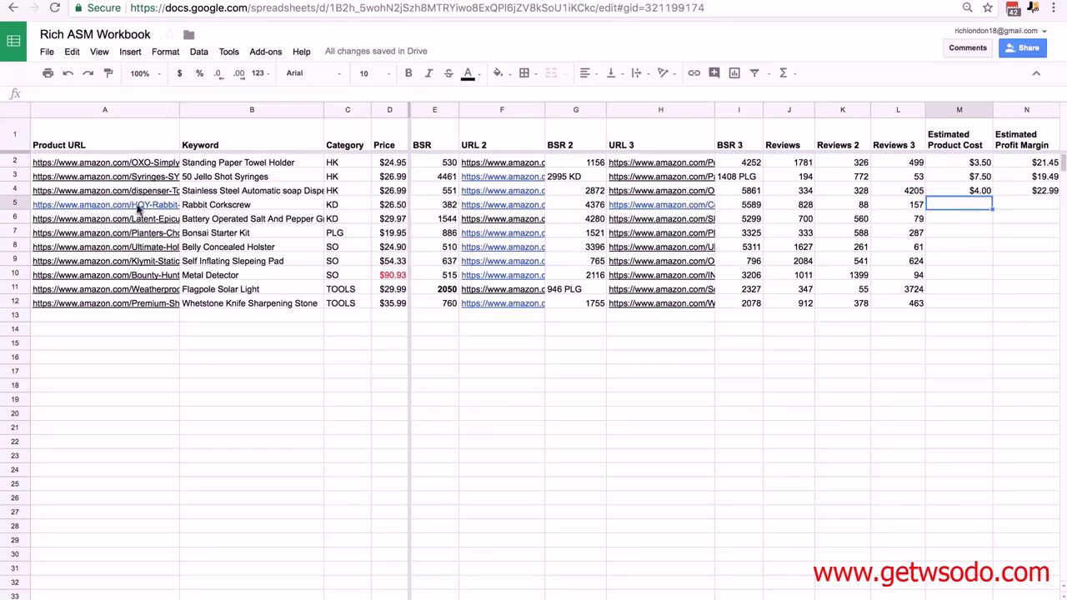
{"action": "left_click", "coordinate": [143, 185]}
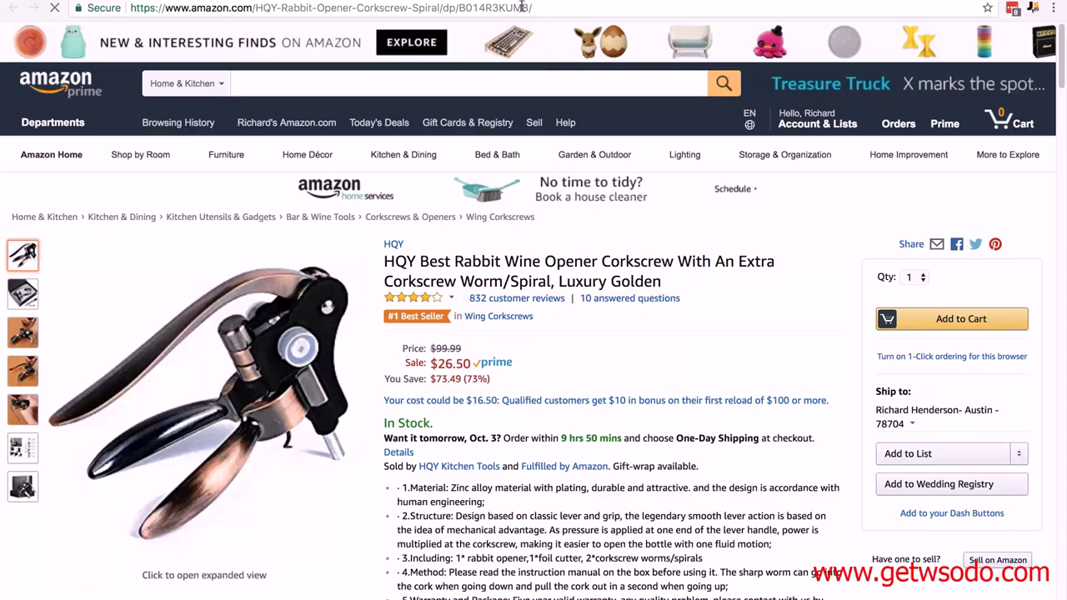
{"action": "key", "text": "ctrl+shift+Tab"}
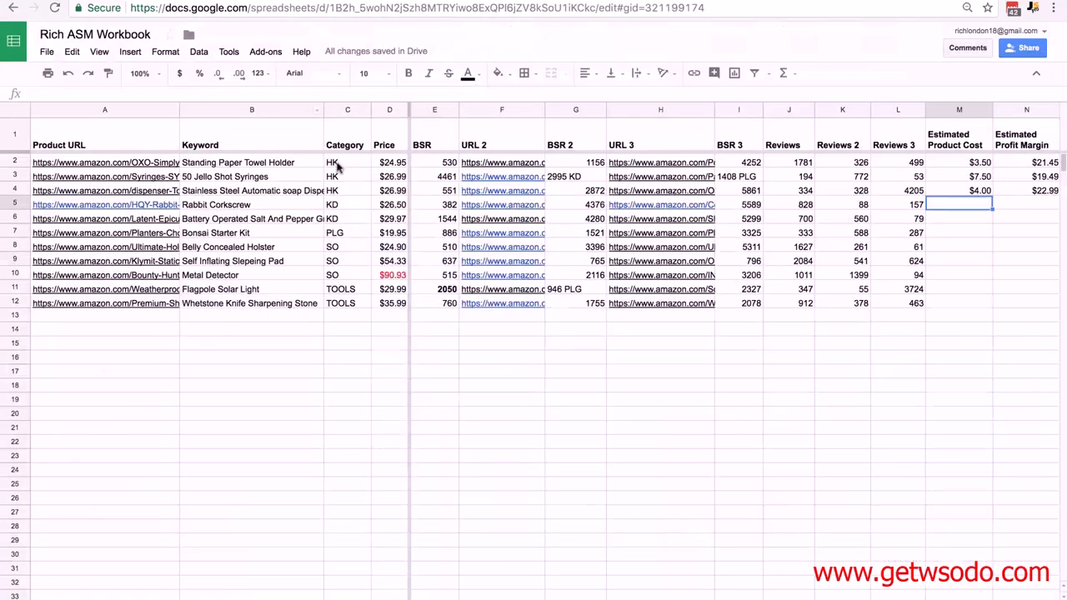
- Search Alibaba's products for the Rabbit Corkscrew keyword and limit the results to Gold Suppliers
{"action": "left_click", "coordinate": [221, 206]}
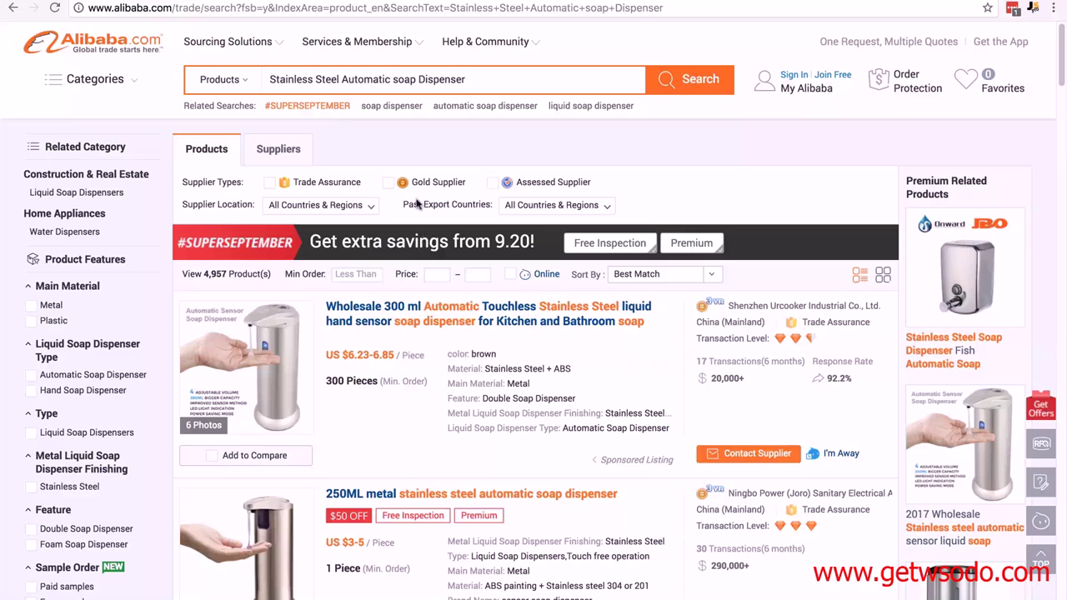
{"action": "triple_click", "coordinate": [486, 79]}
{"action": "type", "text": "Rabbit Corkscrew"}
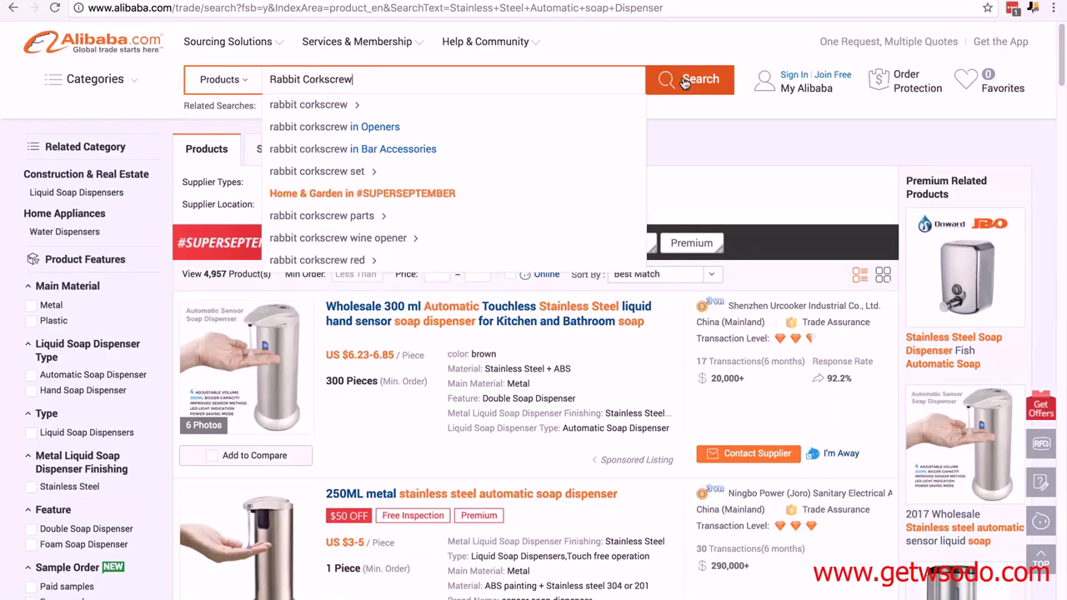
{"action": "left_click", "coordinate": [683, 81]}
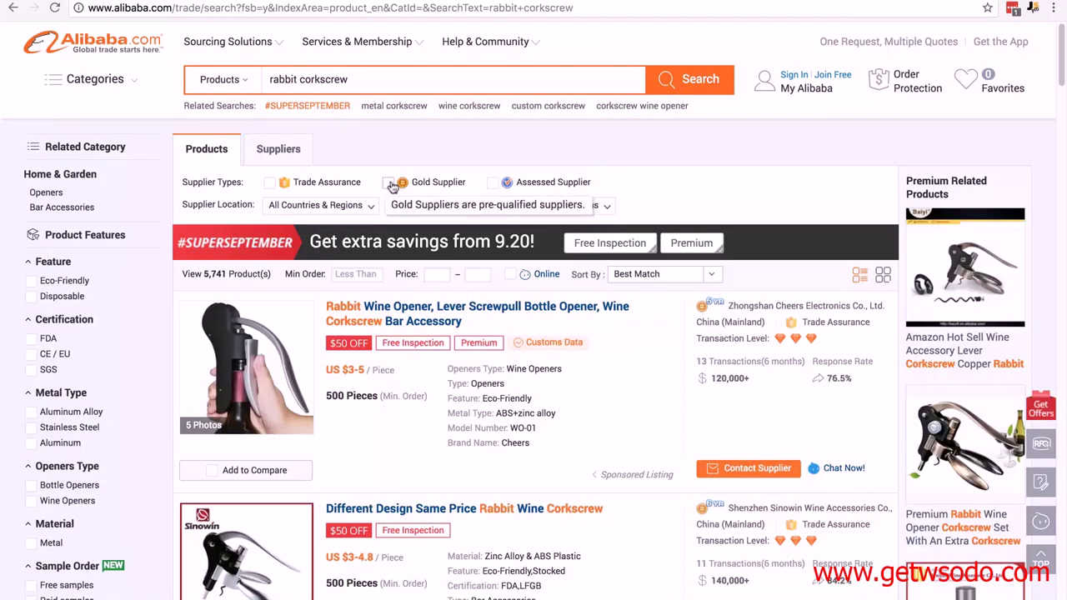
{"action": "left_click", "coordinate": [389, 183]}
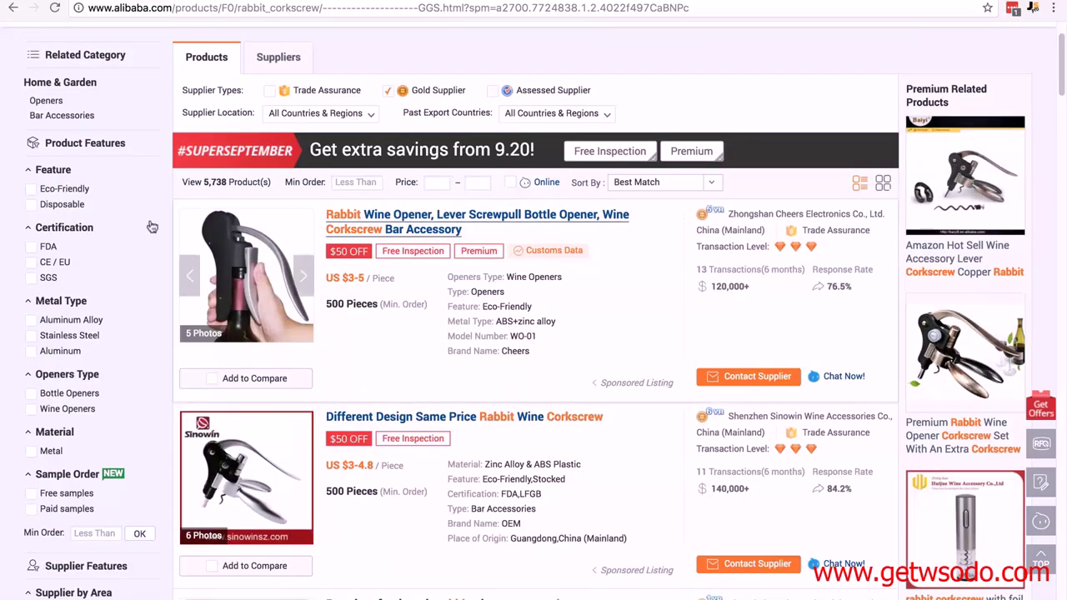
- Examine the unit prices and minimum orders of the Gold Supplier rabbit corkscrew listings
{"action": "scroll", "coordinate": [382, 284], "scroll_direction": "down", "scroll_amount": 3}
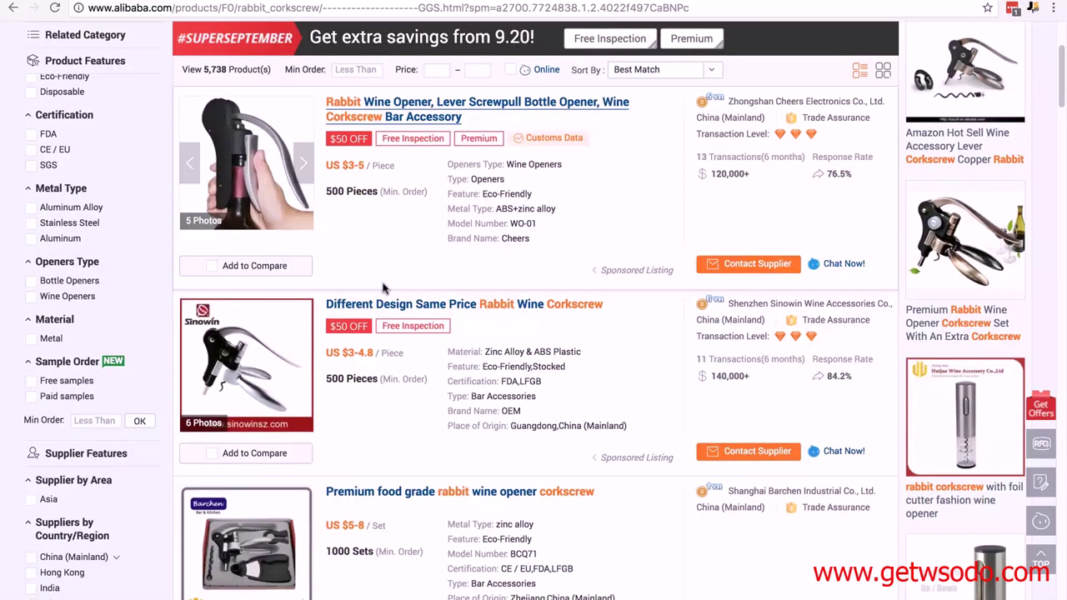
{"action": "scroll", "coordinate": [384, 287], "scroll_direction": "down", "scroll_amount": 3}
{"action": "scroll", "coordinate": [396, 265], "scroll_direction": "down", "scroll_amount": 1}
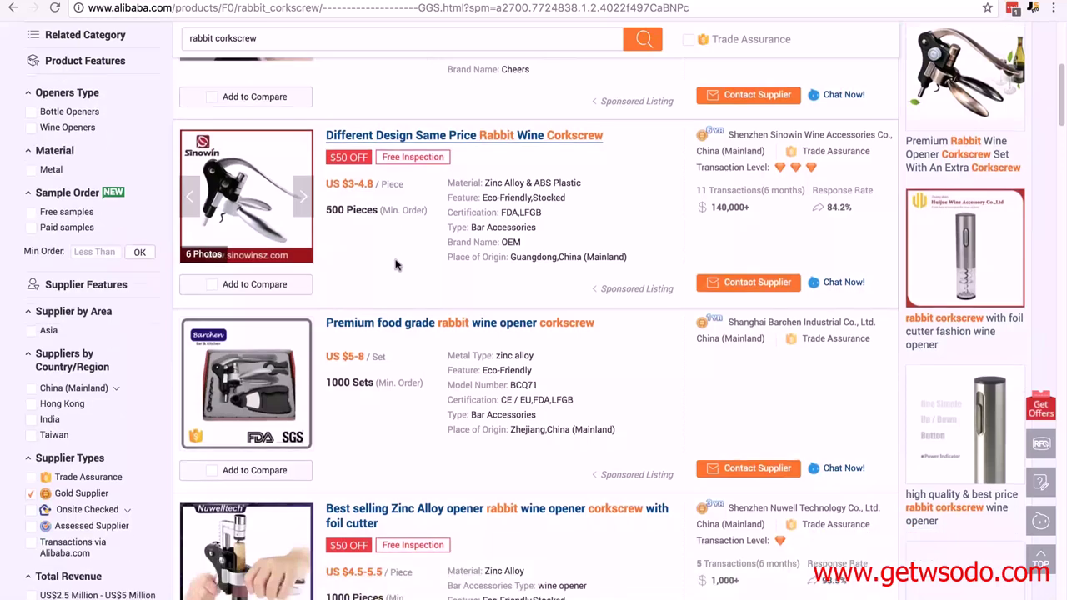
{"action": "scroll", "coordinate": [397, 265], "scroll_direction": "down", "scroll_amount": 4}
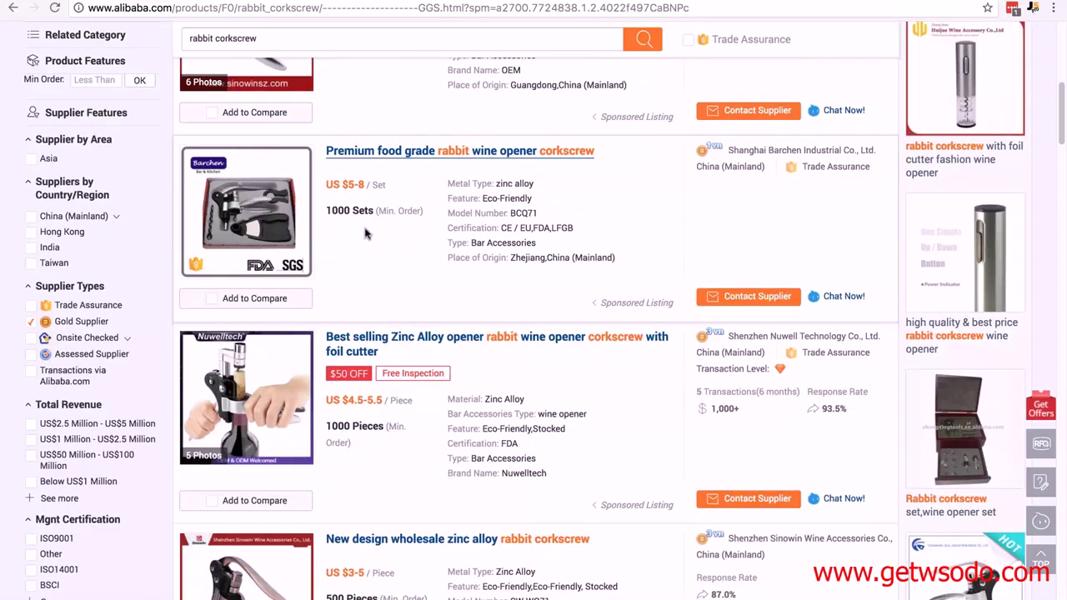
{"action": "scroll", "coordinate": [369, 238], "scroll_direction": "down", "scroll_amount": 4}
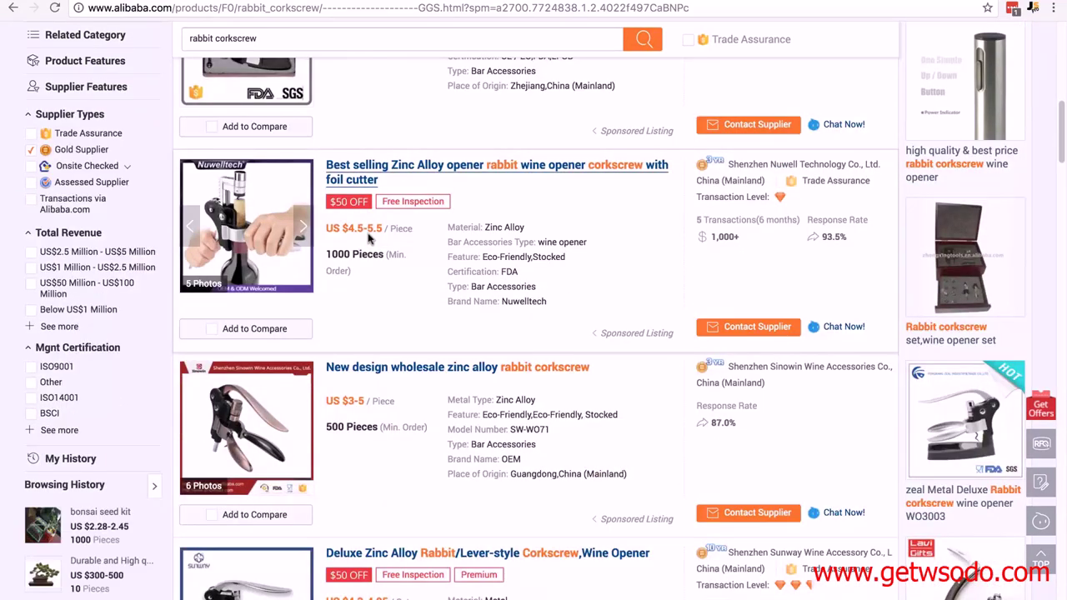
{"action": "scroll", "coordinate": [368, 238], "scroll_direction": "down", "scroll_amount": 1}
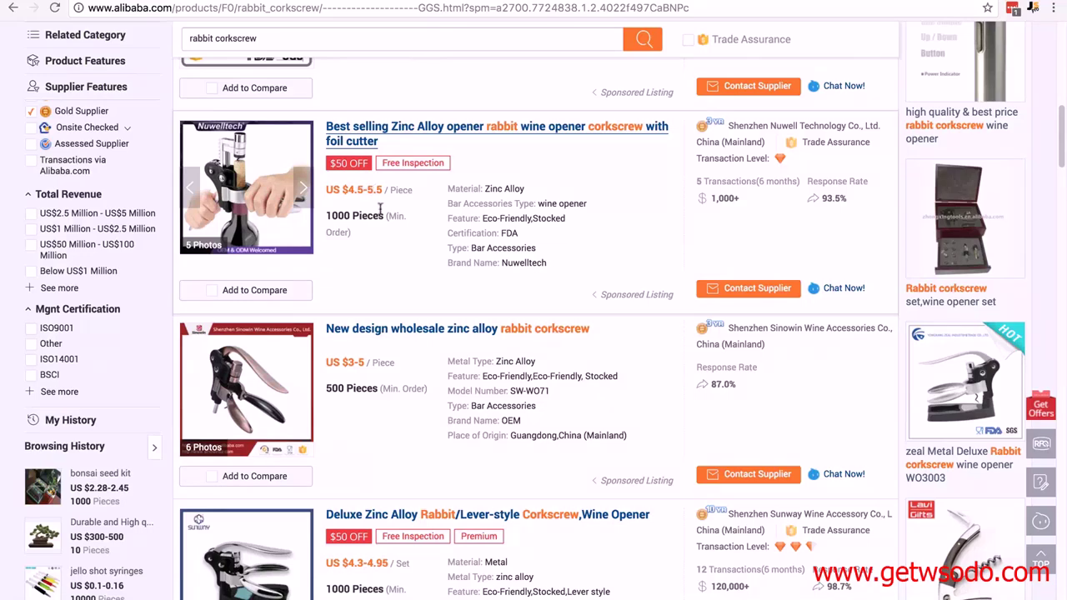
{"action": "scroll", "coordinate": [379, 209], "scroll_direction": "down", "scroll_amount": 4}
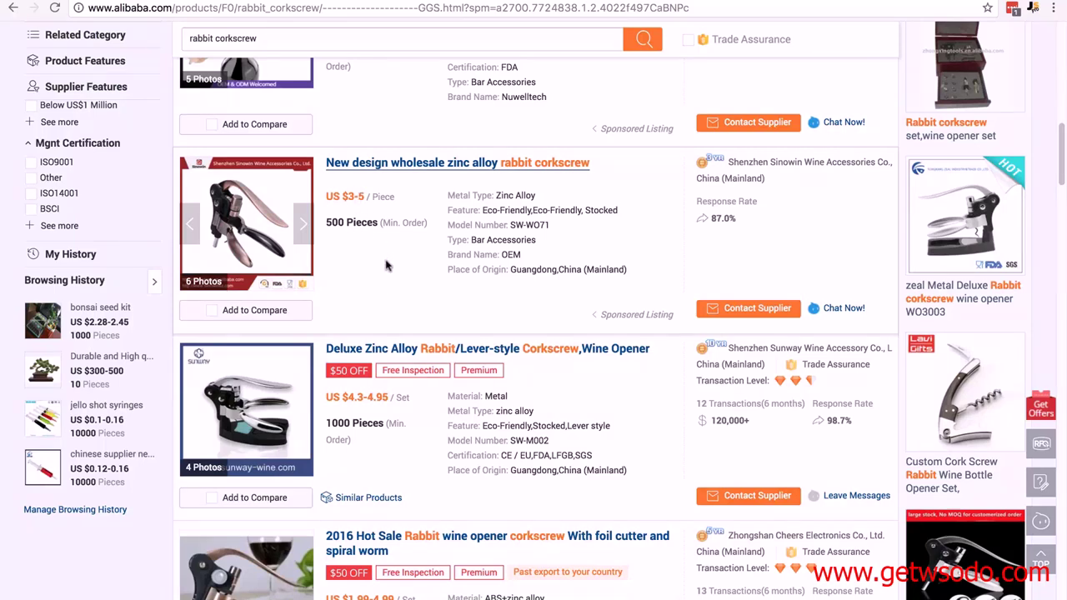
{"action": "scroll", "coordinate": [389, 264], "scroll_direction": "down", "scroll_amount": 2}
{"action": "scroll", "coordinate": [389, 262], "scroll_direction": "down", "scroll_amount": 5}
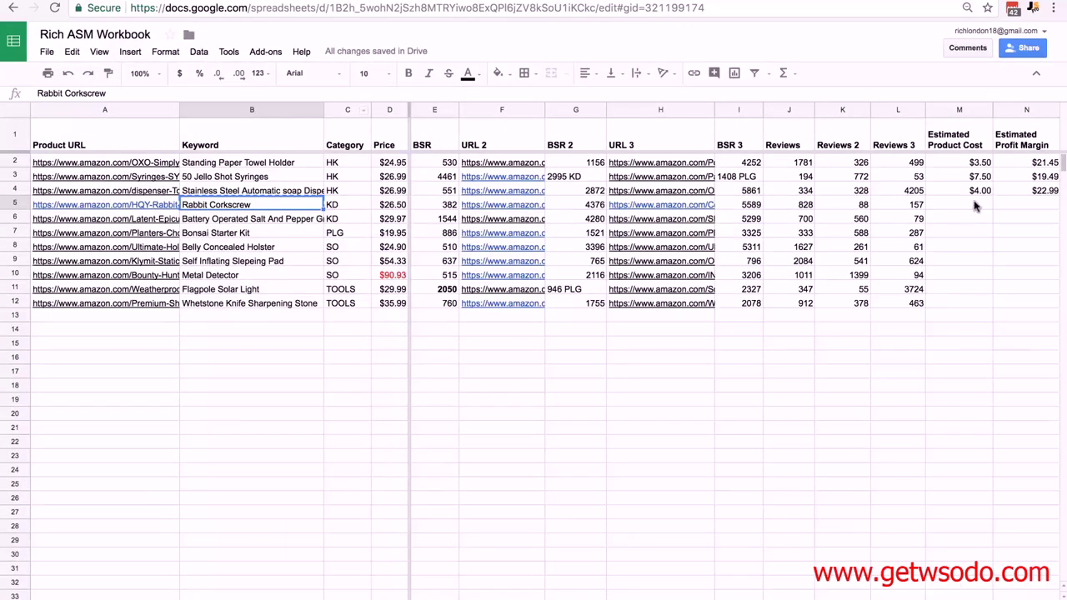
- In the workbook's Rabbit Corkscrew row, enter an estimated product cost of $4.00 and an estimated profit margin of $22.50
{"action": "left_click", "coordinate": [975, 205]}
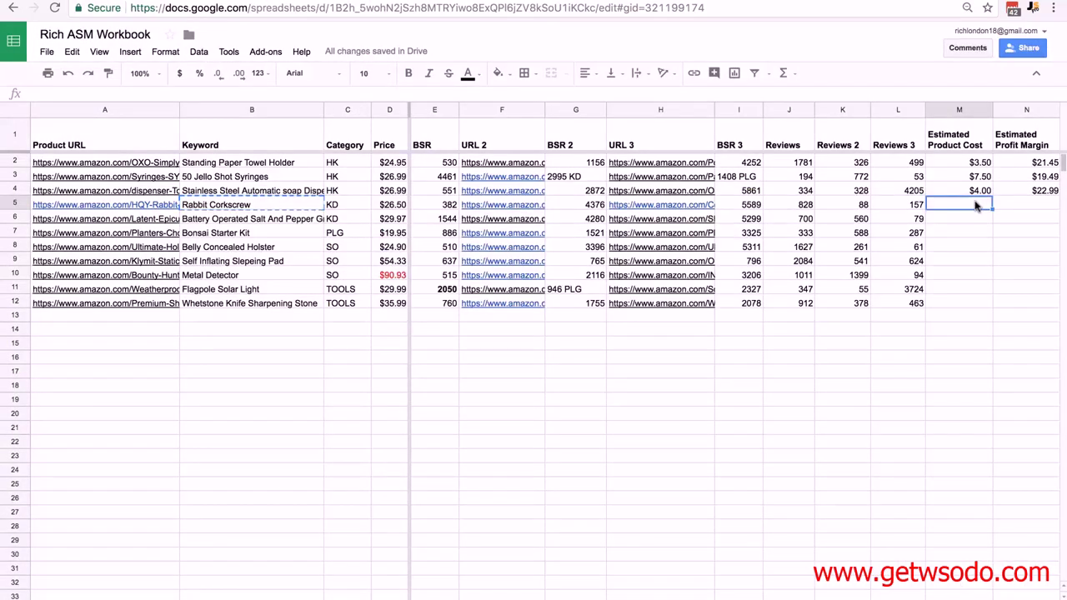
{"action": "type", "text": "$4.00"}
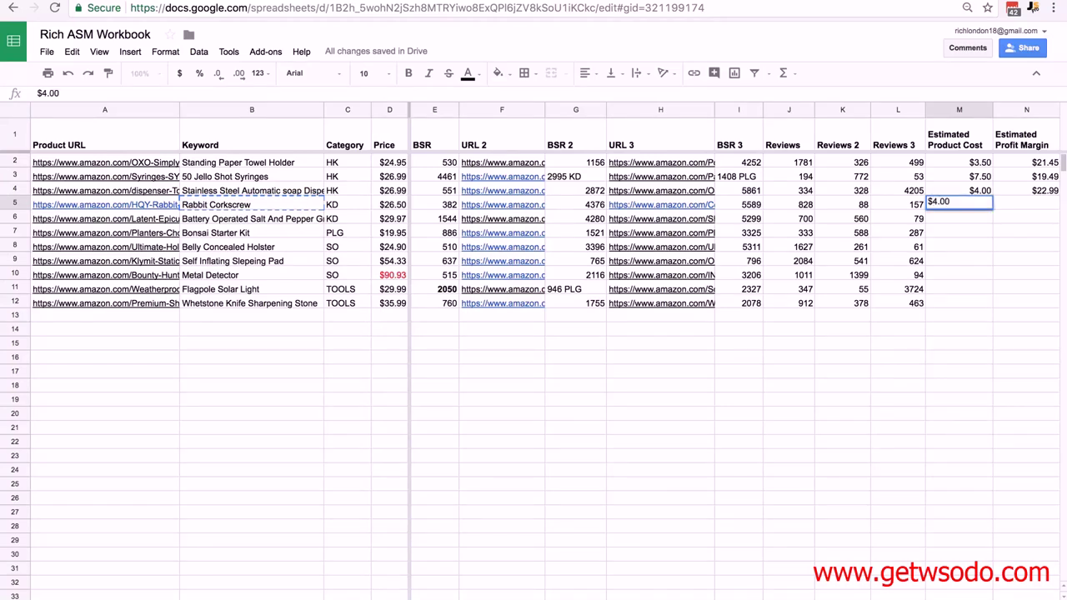
{"action": "key", "text": "Tab"}
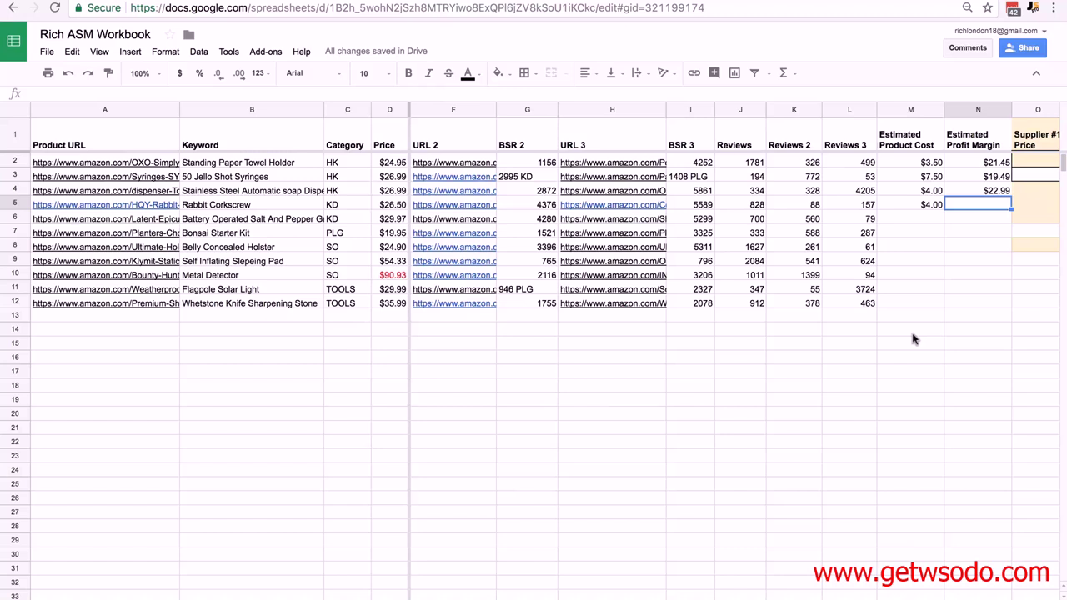
{"action": "type", "text": "$22.50"}
{"action": "key", "text": "Return"}
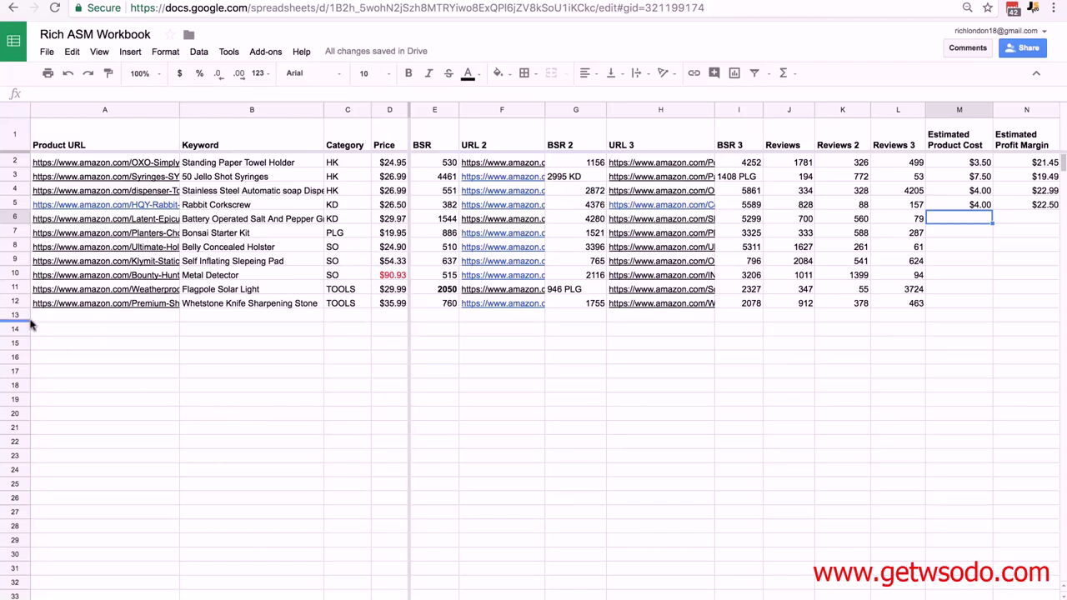
{"action": "left_click", "coordinate": [13, 272]}
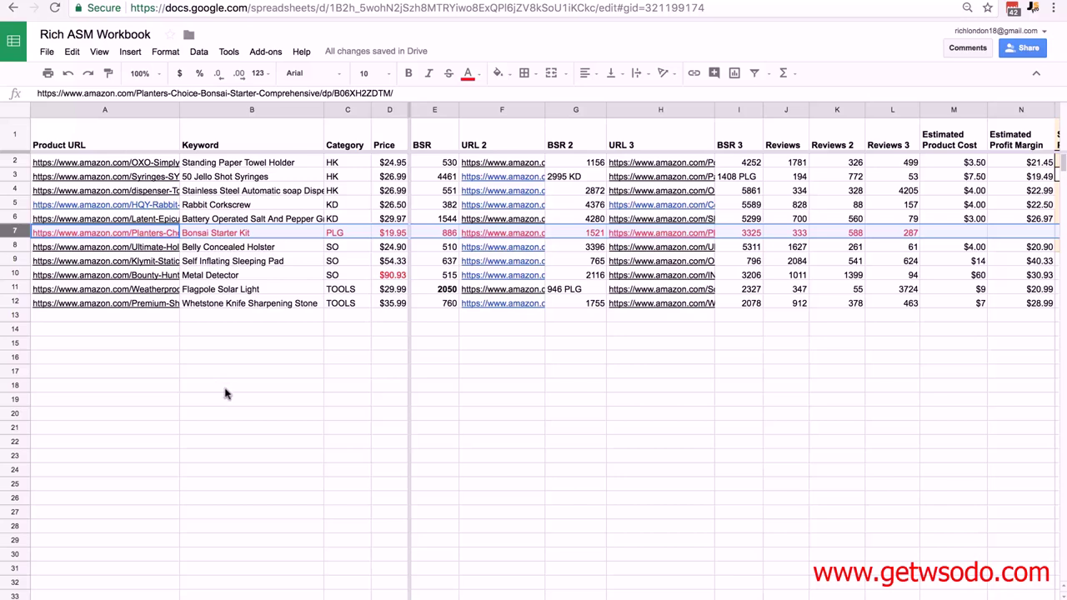
- Delete the Bonsai Starter Kit row and sort the sheet by Estimated Profit Margin in descending order
{"action": "right_click", "coordinate": [10, 235]}
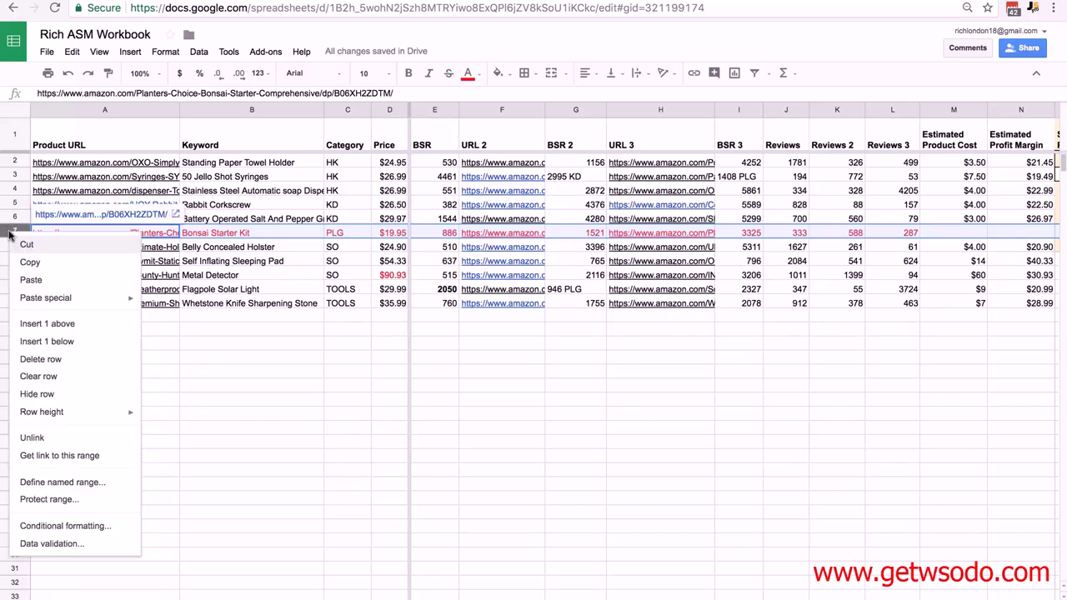
{"action": "left_click", "coordinate": [51, 358]}
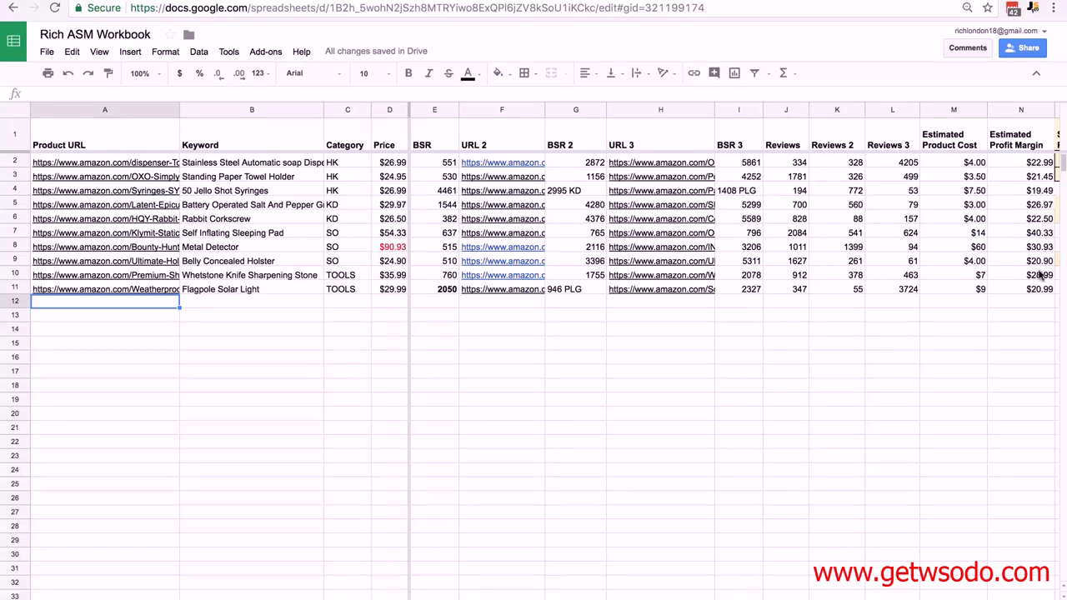
{"action": "left_click", "coordinate": [1048, 112]}
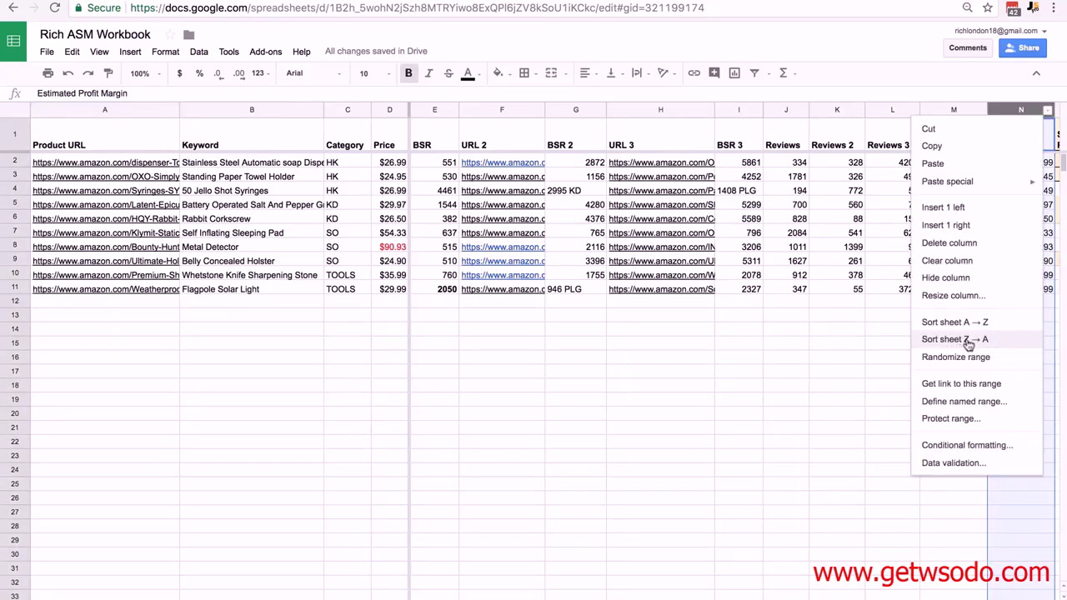
{"action": "left_click", "coordinate": [971, 342]}
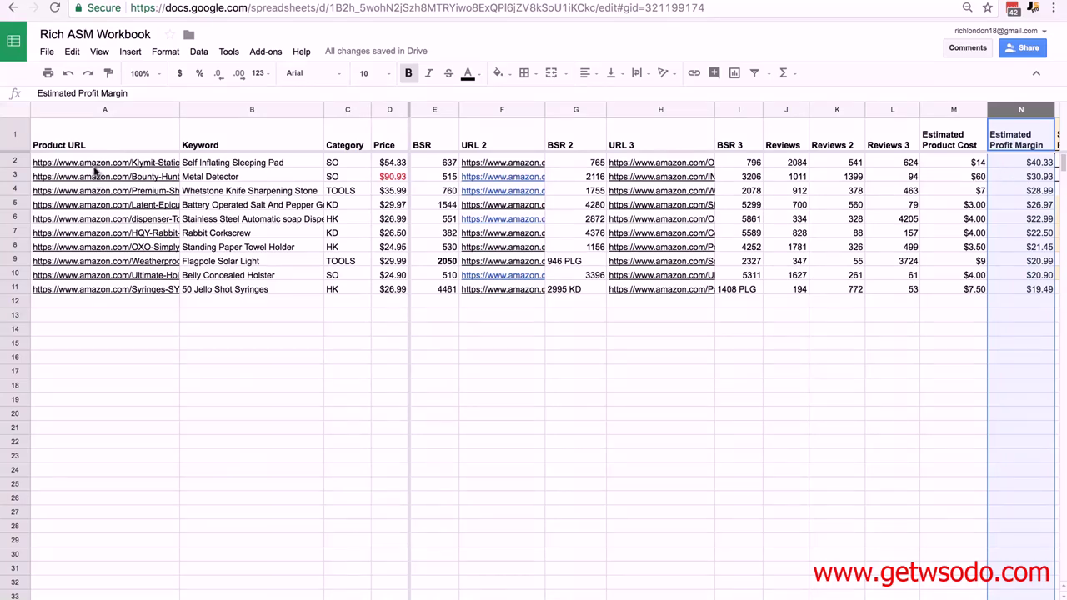
- Format the whole Self Inflating Sleeping Pad row in bold red text
{"action": "left_click", "coordinate": [13, 161]}
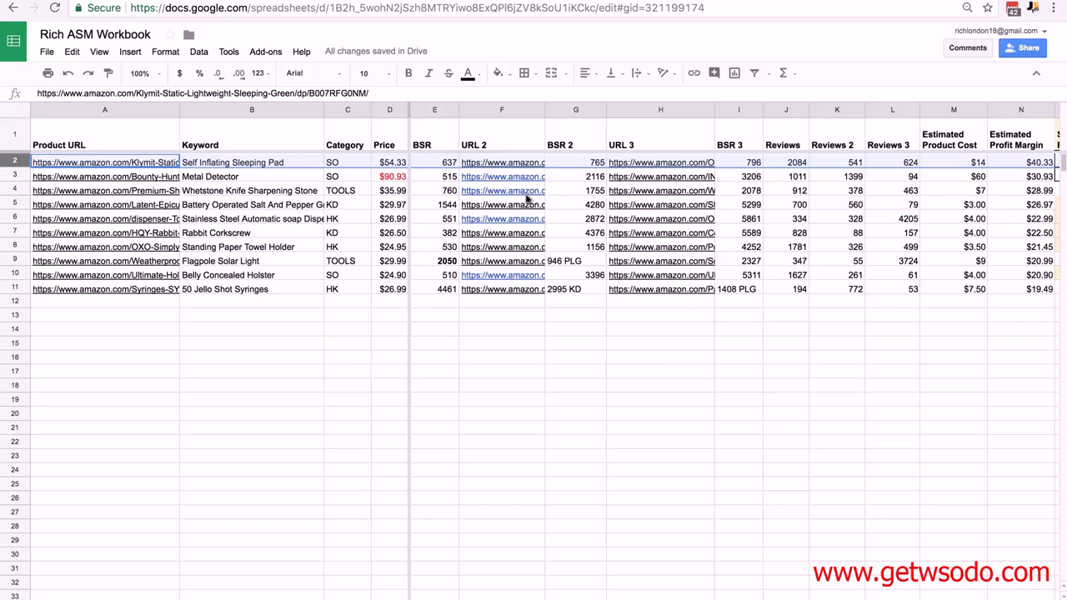
{"action": "left_click", "coordinate": [481, 81]}
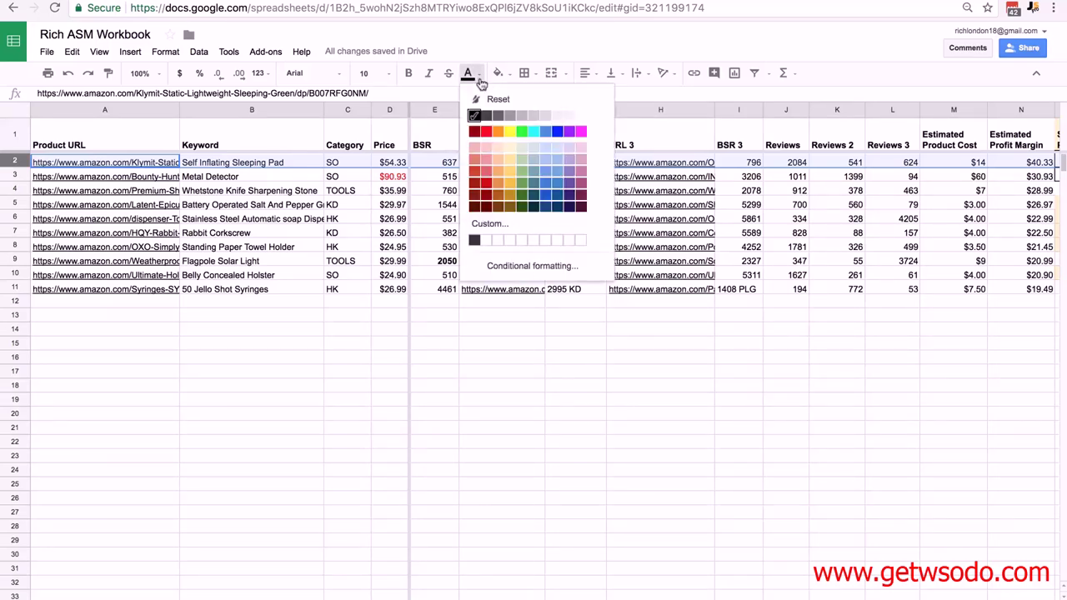
{"action": "left_click", "coordinate": [16, 161]}
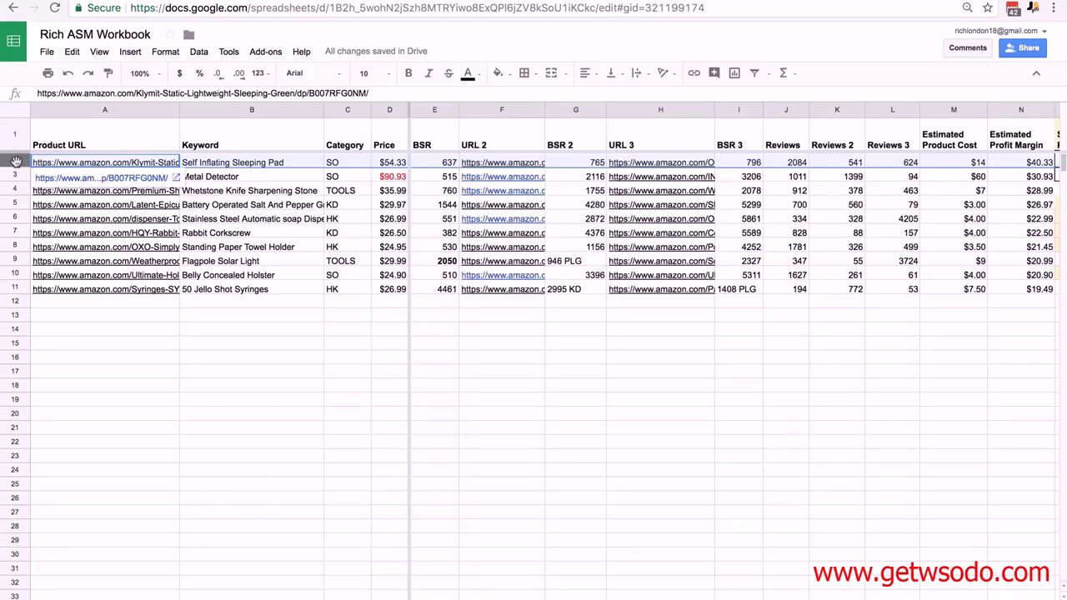
{"action": "left_click", "coordinate": [472, 76]}
{"action": "left_click", "coordinate": [482, 132]}
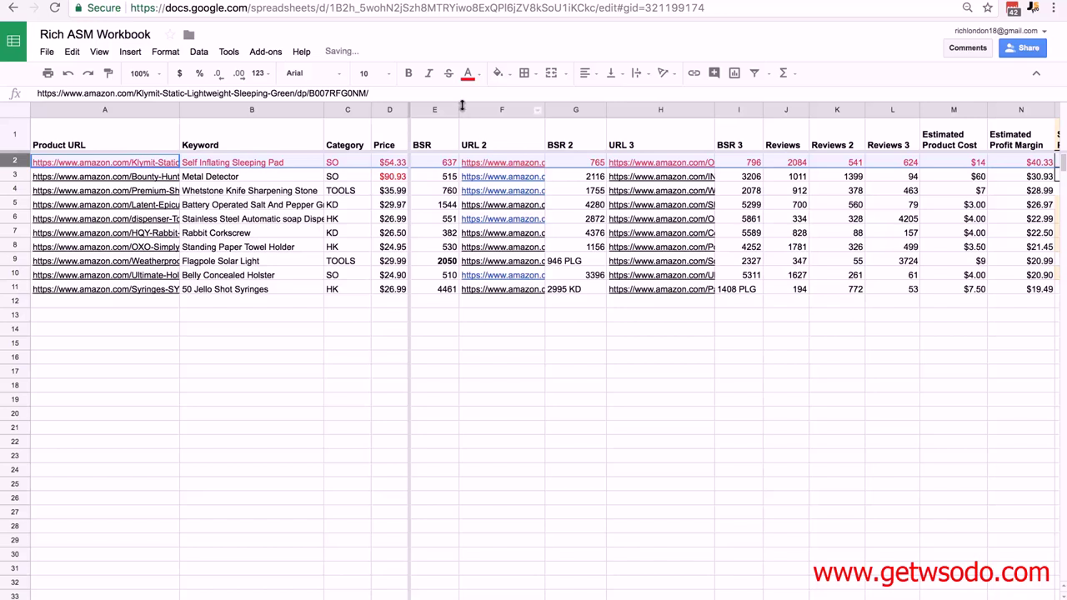
{"action": "left_click", "coordinate": [408, 73]}
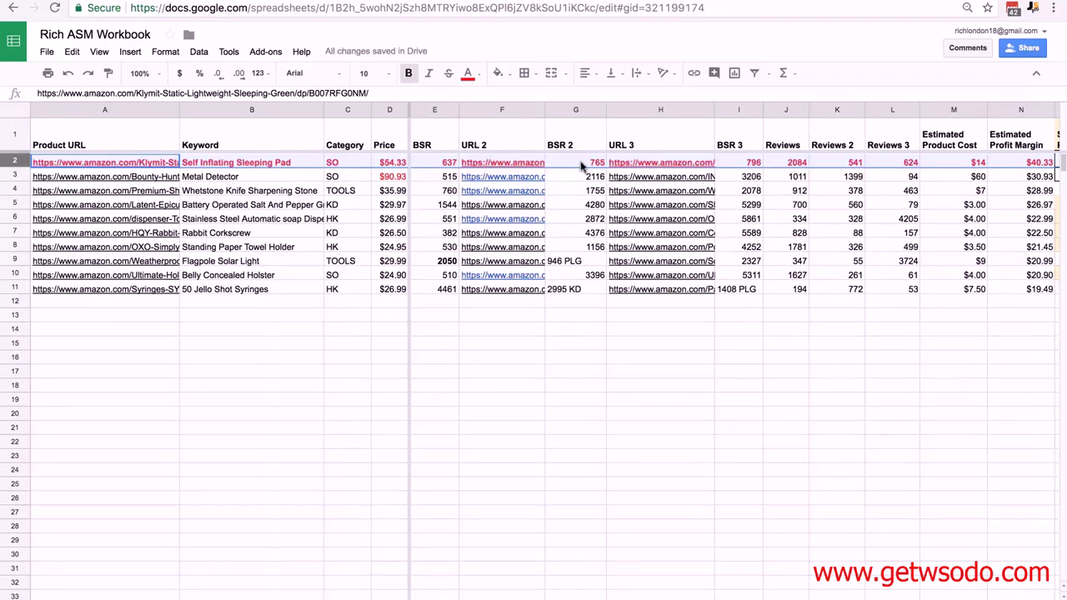
- Sort the sheet by the first Reviews column in ascending order and select the Reviews 2 column
{"action": "mouse_move", "coordinate": [629, 167]}
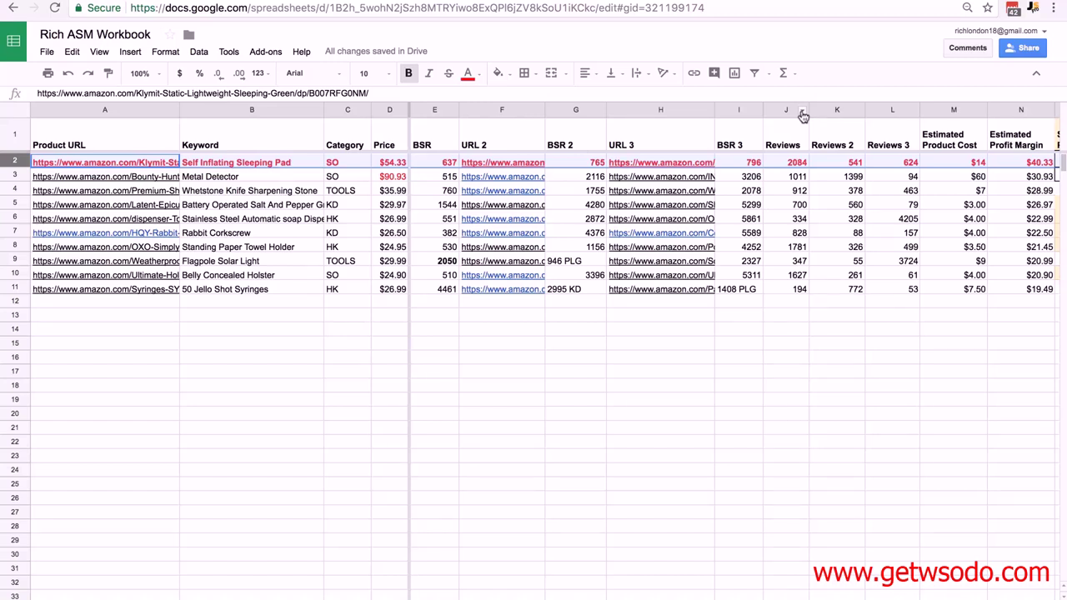
{"action": "left_click", "coordinate": [803, 114]}
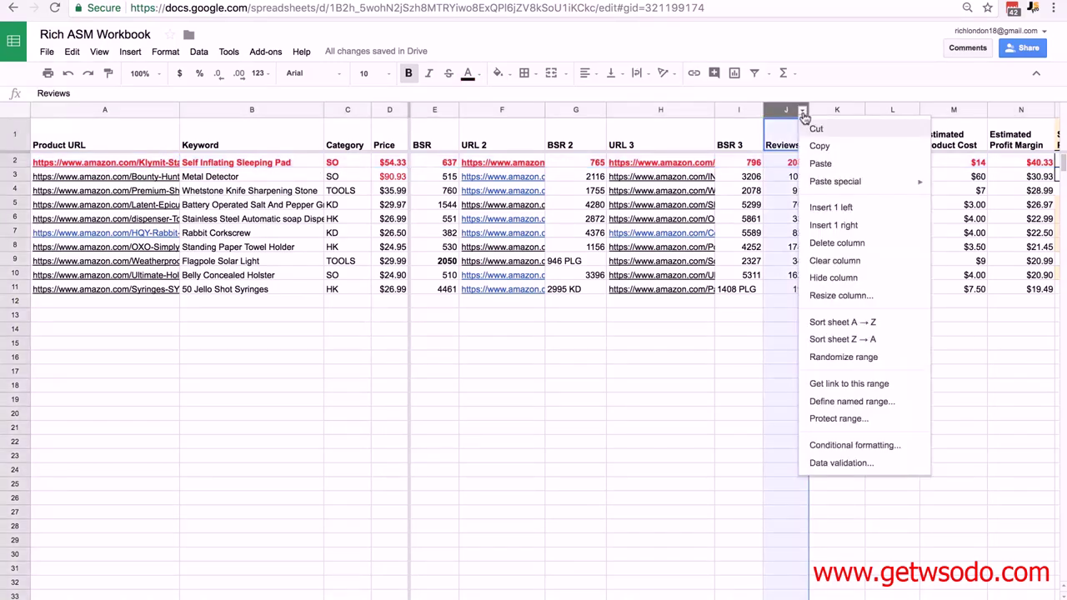
{"action": "left_click", "coordinate": [840, 325]}
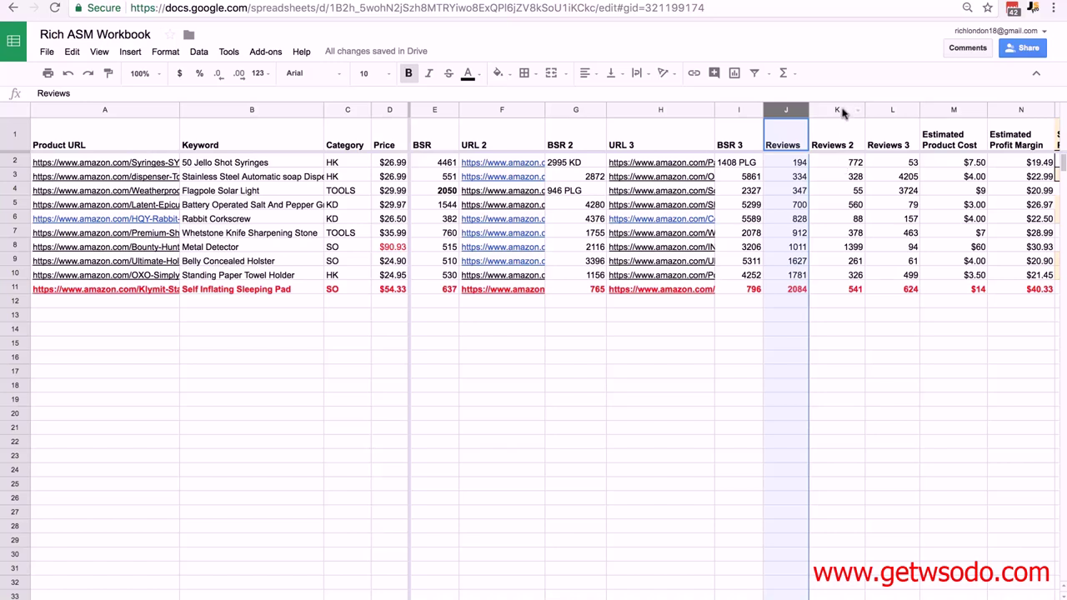
{"action": "left_click", "coordinate": [843, 109]}
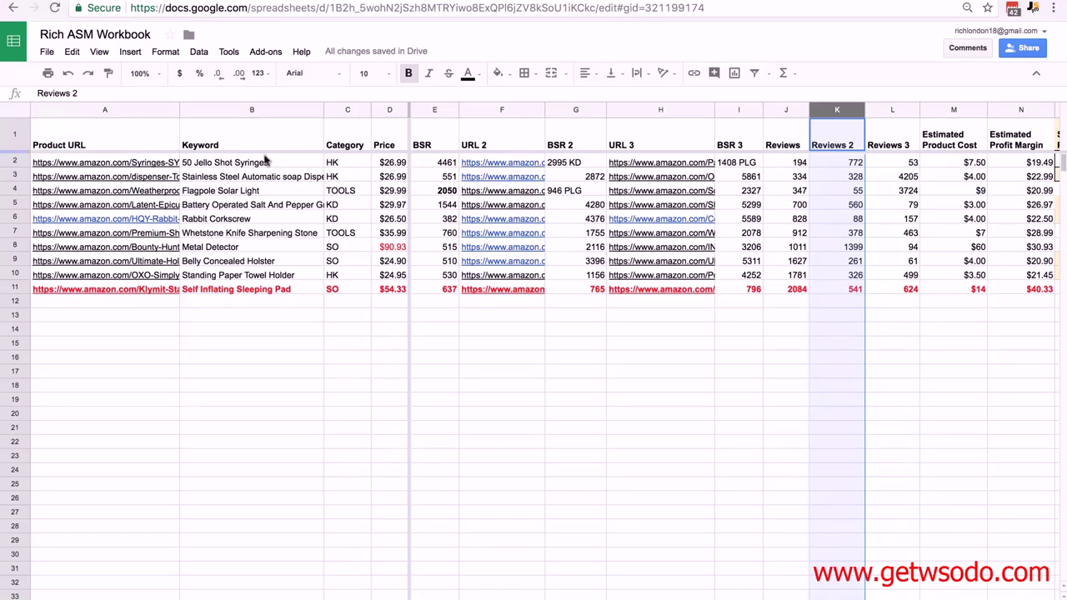
- Format the whole 50 Jello Shot Syringes row in bold red text
{"action": "left_click", "coordinate": [15, 161]}
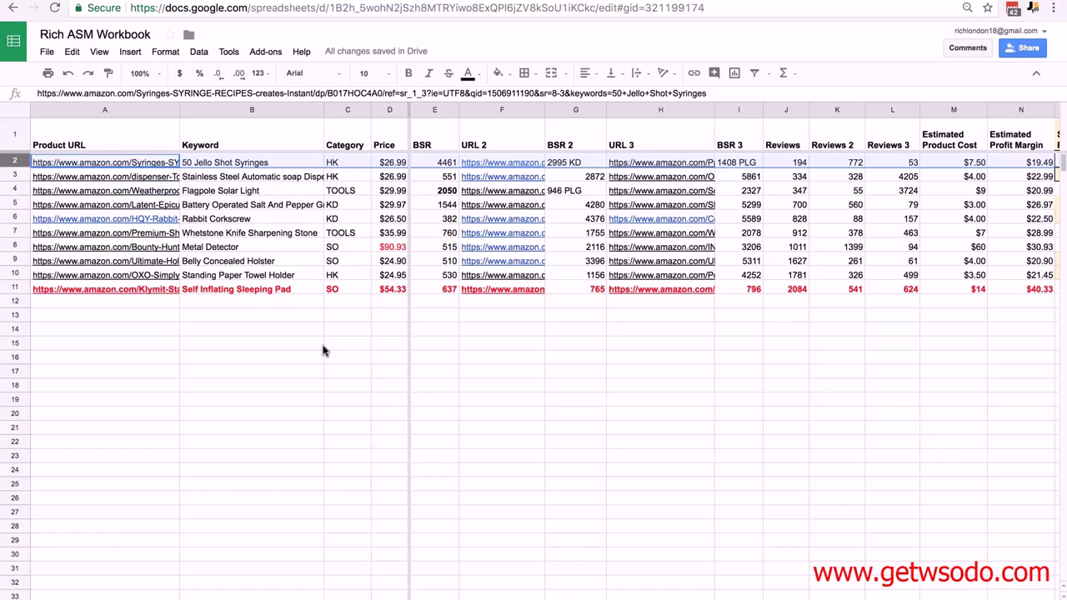
{"action": "left_click", "coordinate": [468, 73]}
{"action": "left_click", "coordinate": [488, 136]}
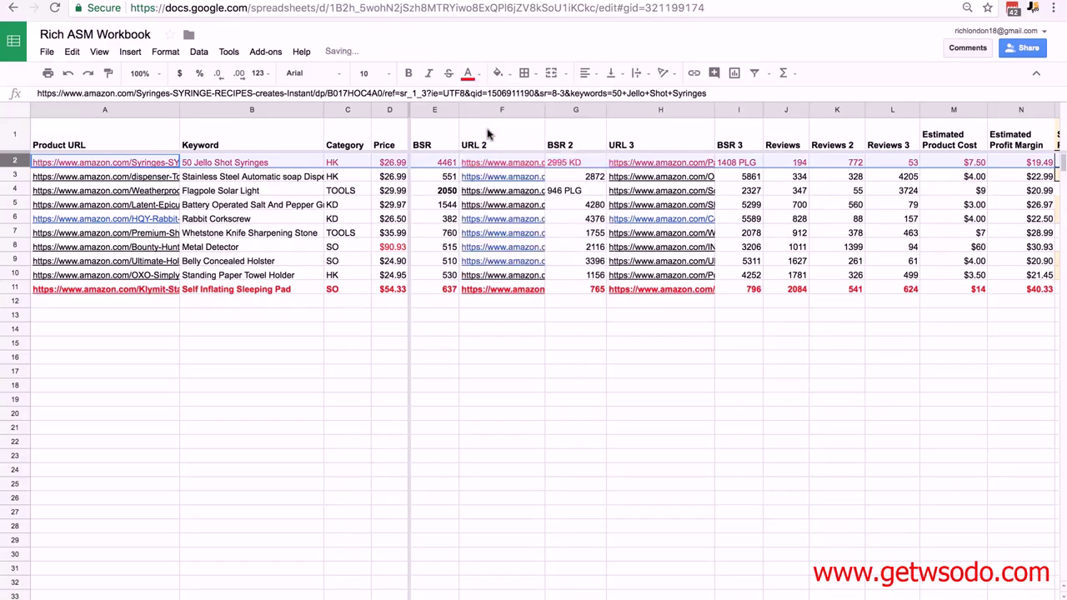
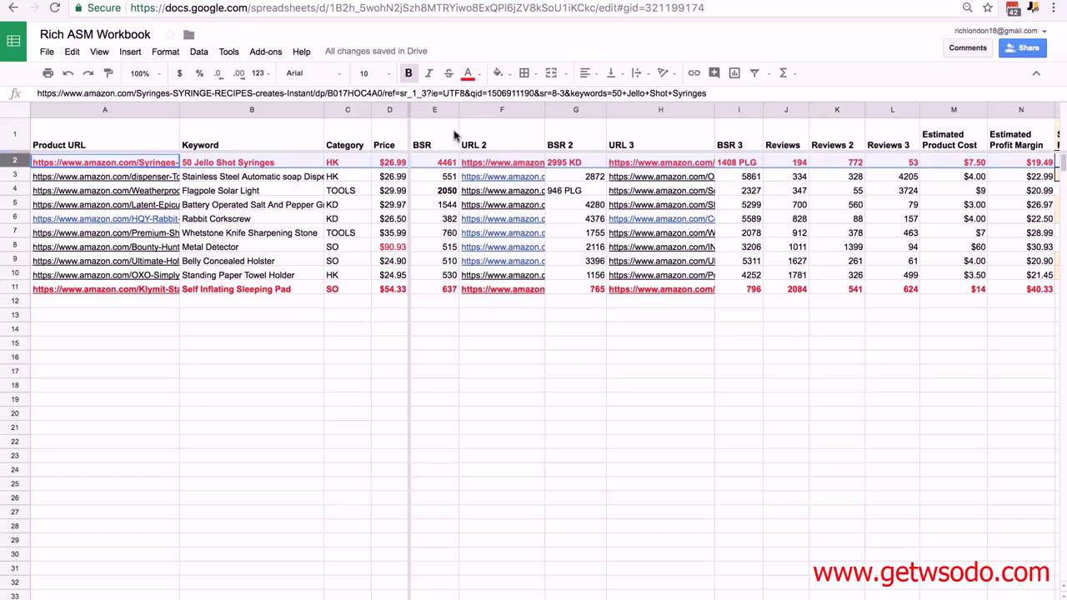
- Sort the sheet by the first BSR column in ascending order and format the Rabbit Corkscrew row in bold red text
{"action": "left_click", "coordinate": [453, 113]}
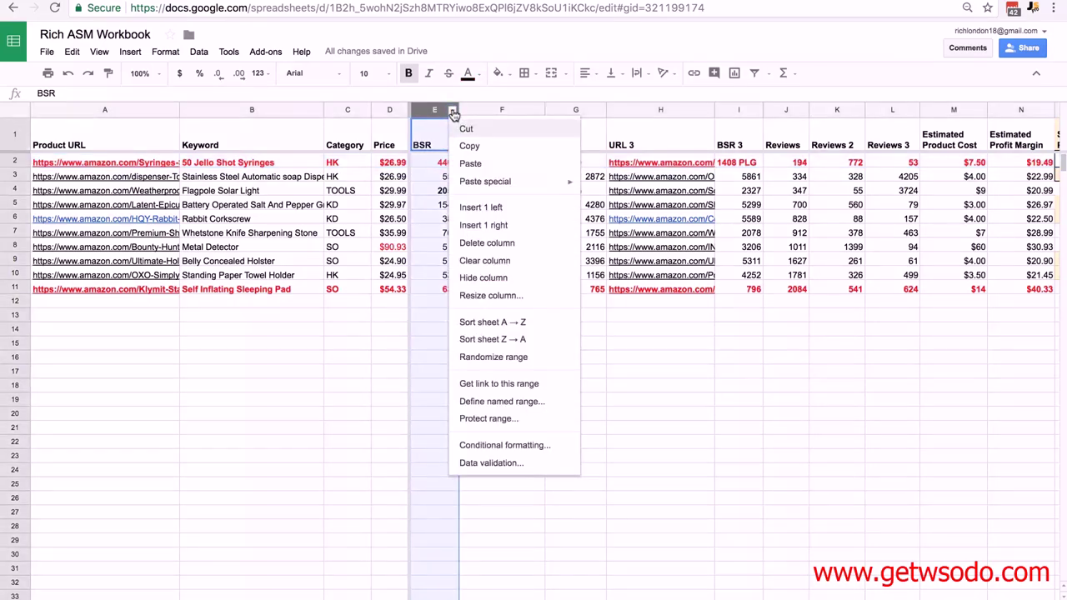
{"action": "mouse_move", "coordinate": [484, 189]}
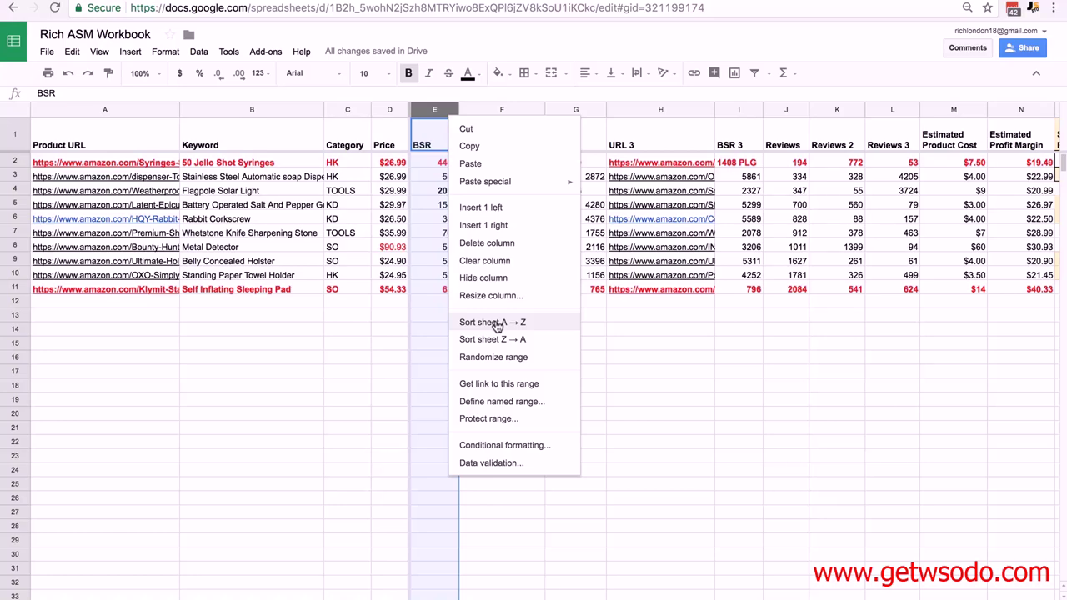
{"action": "left_click", "coordinate": [491, 323]}
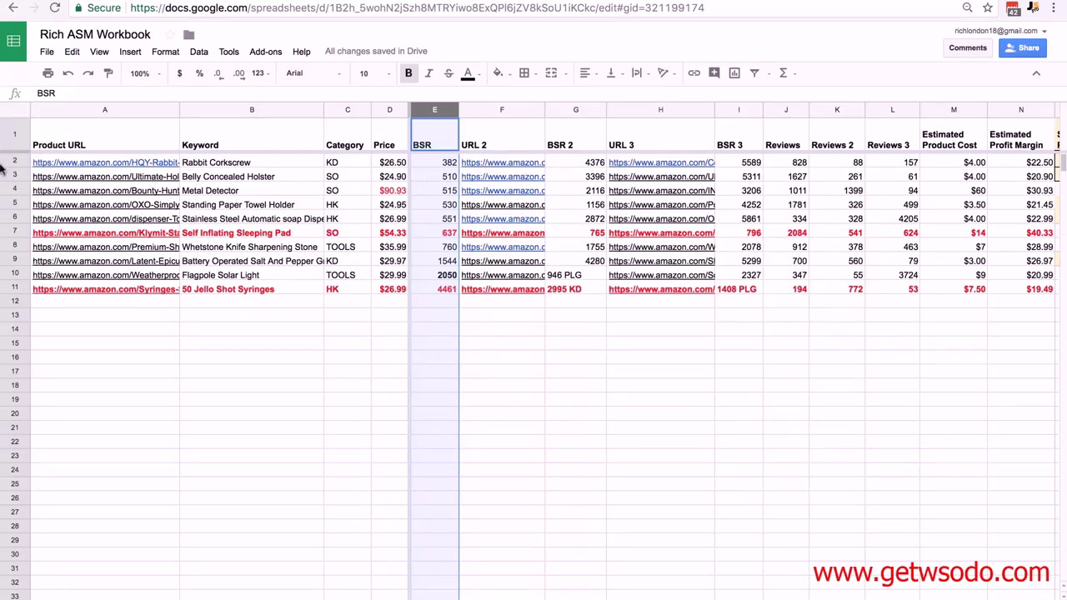
{"action": "left_click", "coordinate": [35, 166]}
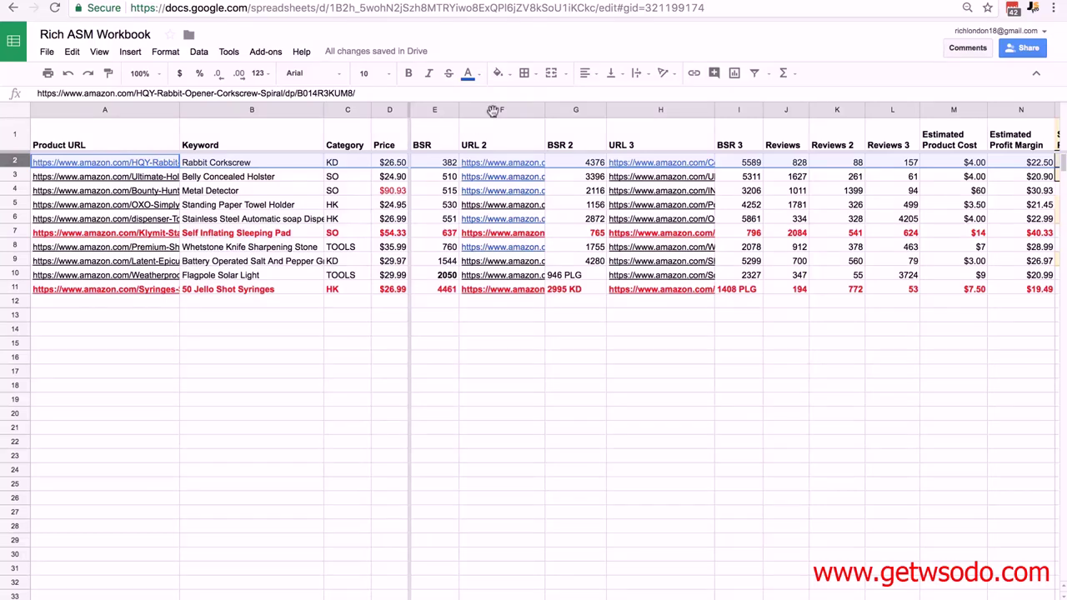
{"action": "key", "text": "super+alt+v"}
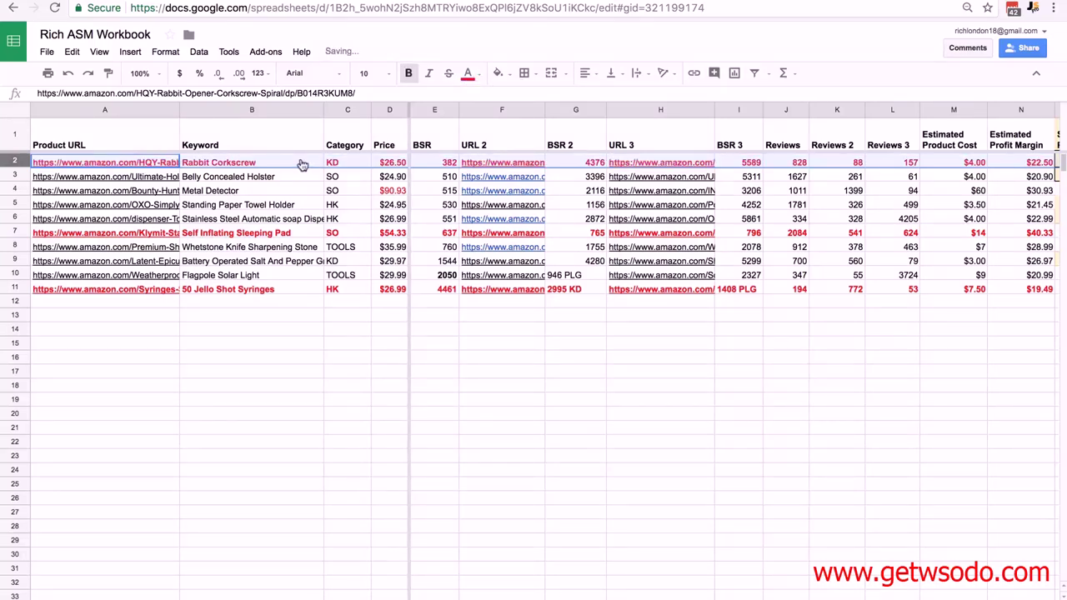